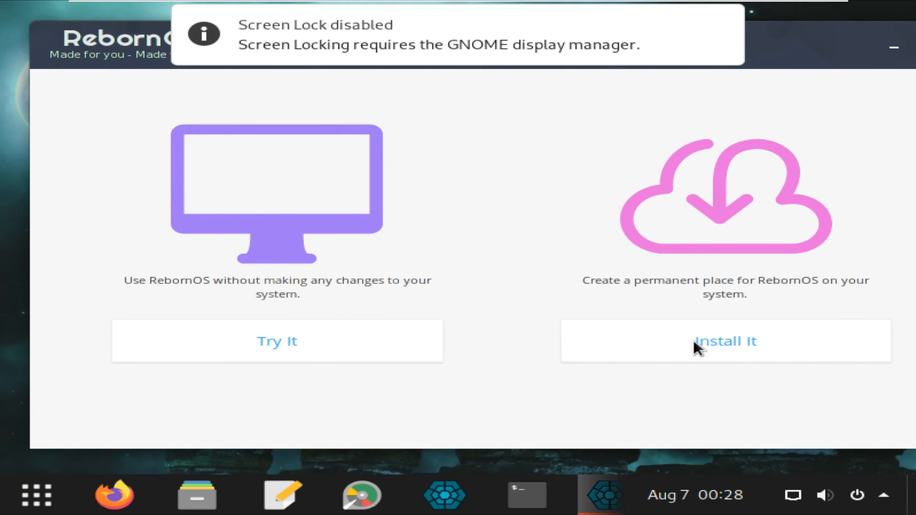
Step: Start the RebornOS installation with English as the installer language, without a proxy, and continue past the system check
{"action": "left_click", "coordinate": [725, 350]}
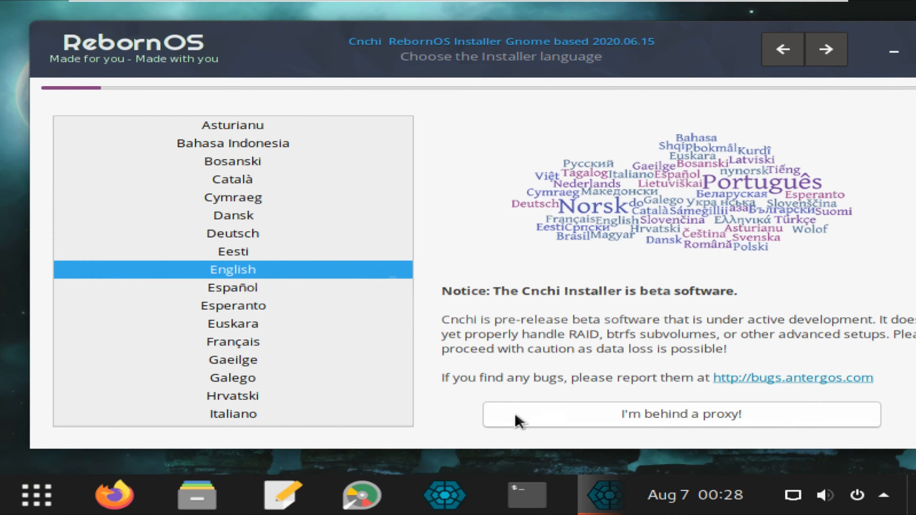
{"action": "left_click", "coordinate": [649, 423]}
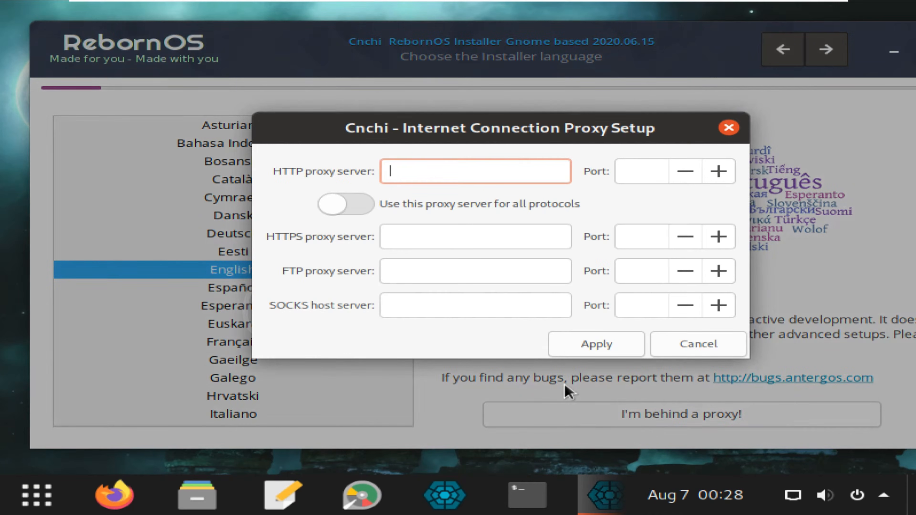
{"action": "left_click", "coordinate": [682, 350]}
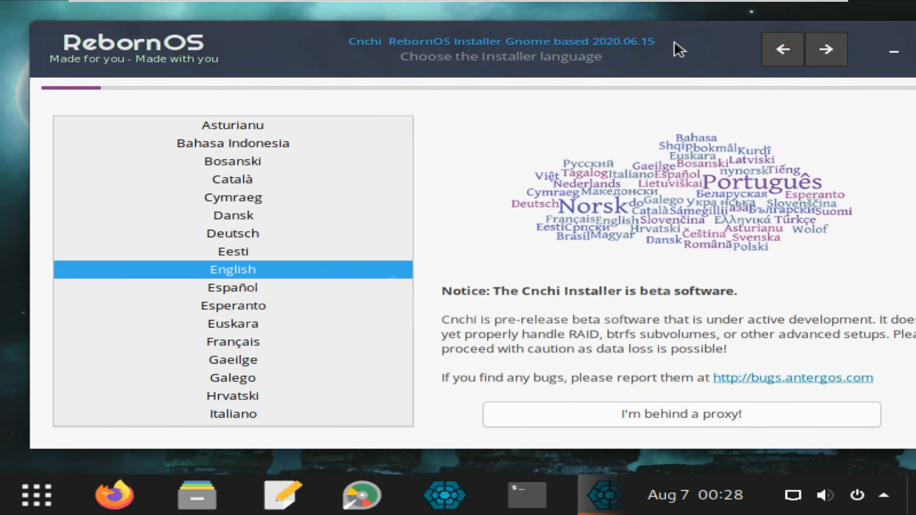
{"action": "left_click_drag", "start_coordinate": [679, 50], "coordinate": [636, 38]}
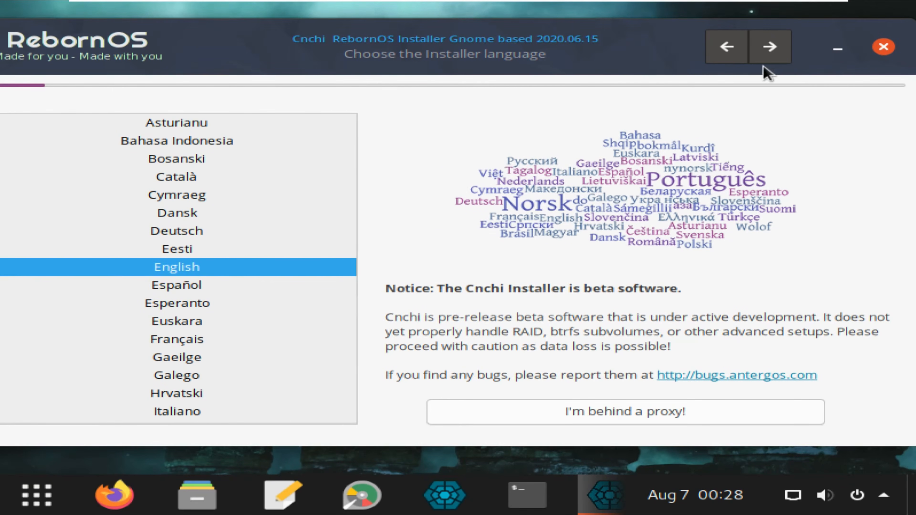
{"action": "left_click", "coordinate": [770, 51]}
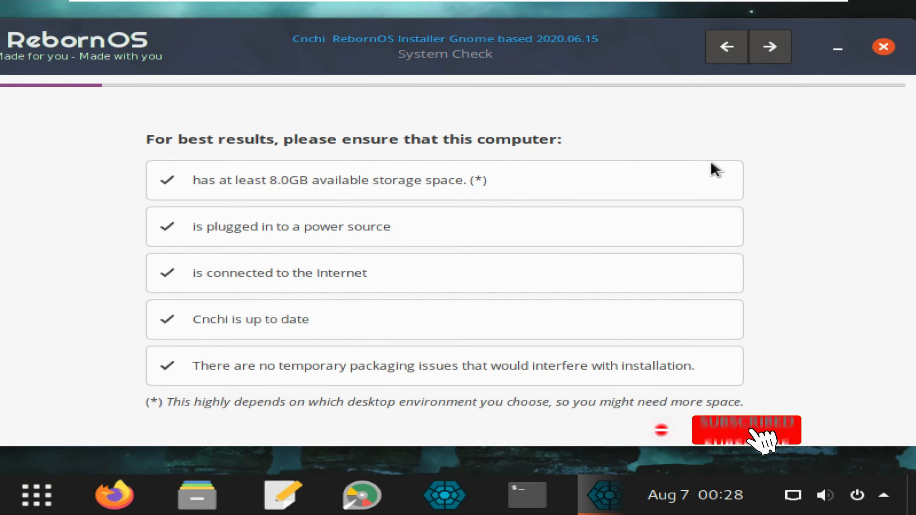
{"action": "left_click", "coordinate": [770, 48]}
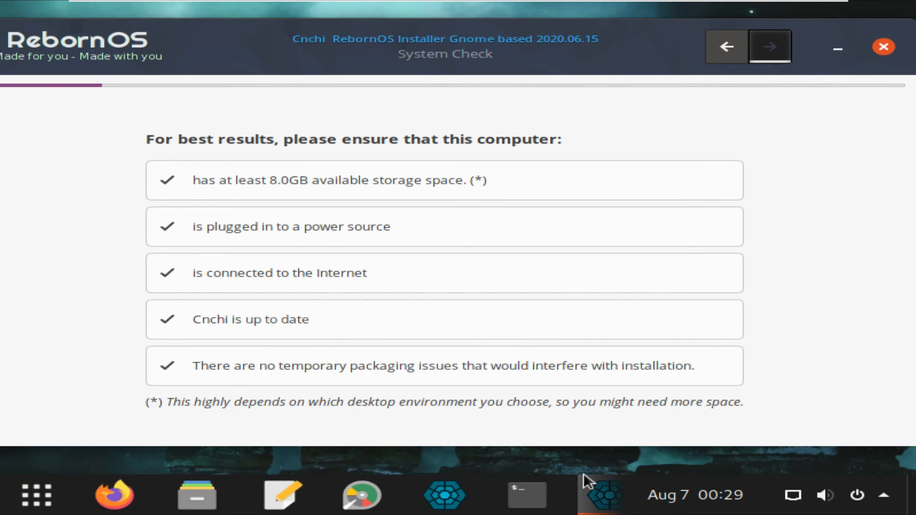
Step: Choose English (GB), United Kingdom as the system location and continue
{"action": "right_click", "coordinate": [545, 463]}
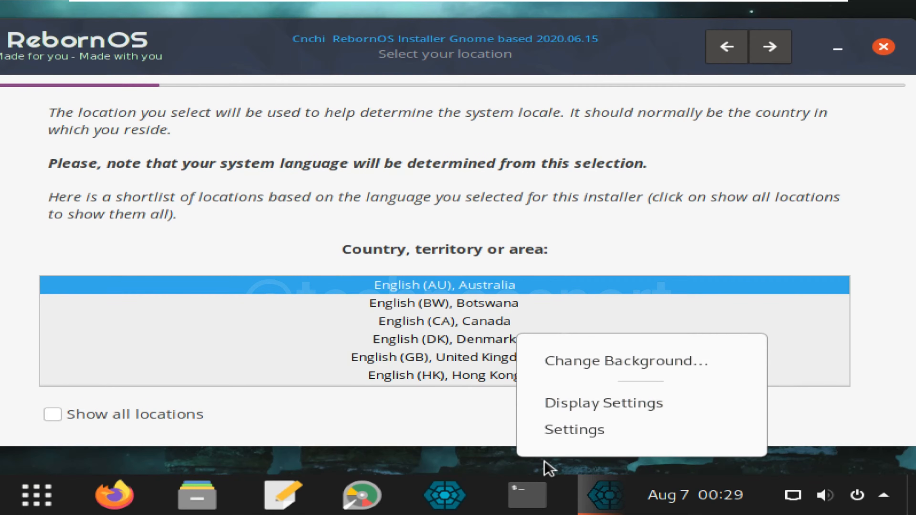
{"action": "left_click", "coordinate": [462, 453]}
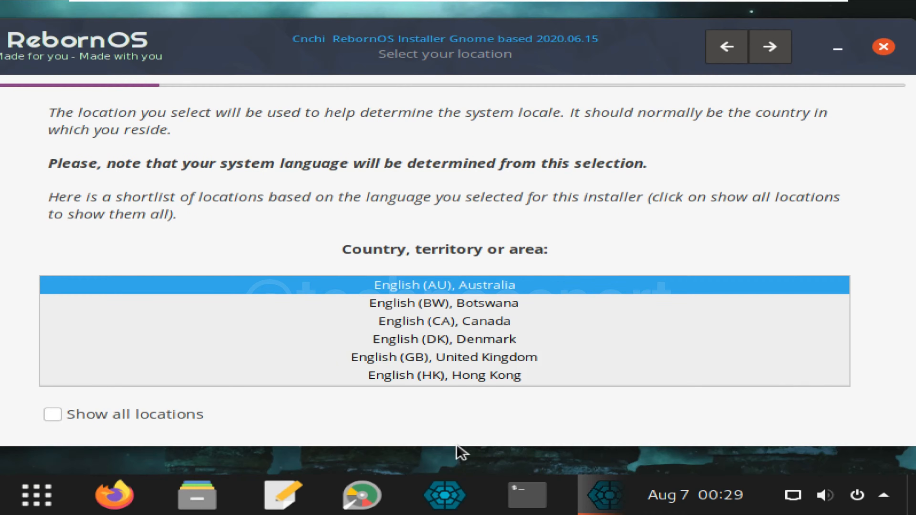
{"action": "left_click", "coordinate": [549, 360]}
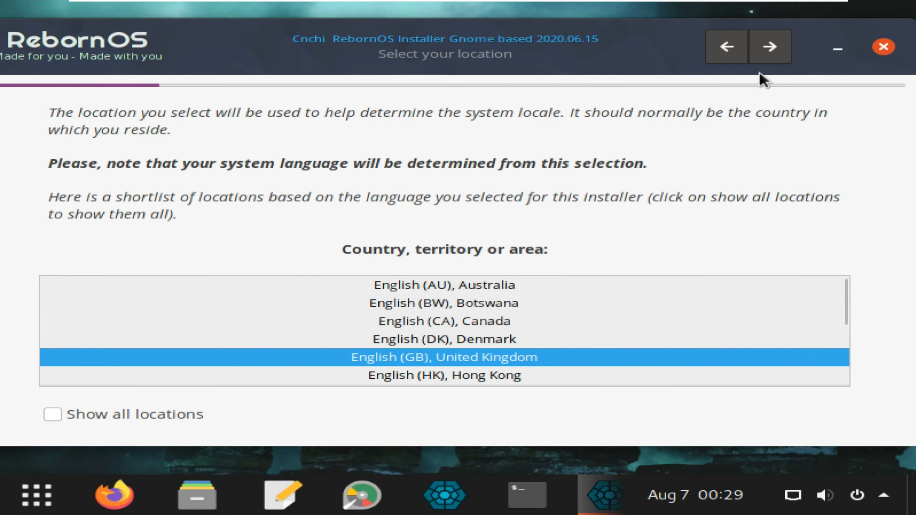
{"action": "left_click", "coordinate": [762, 58]}
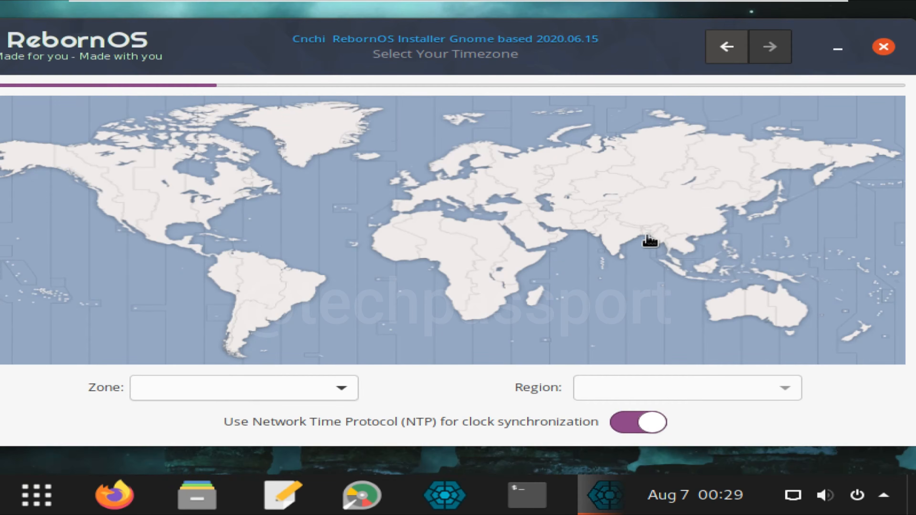
Step: Set the timezone to Asia, Dhaka and accept the English (UK) keyboard layout
{"action": "left_click", "coordinate": [648, 244]}
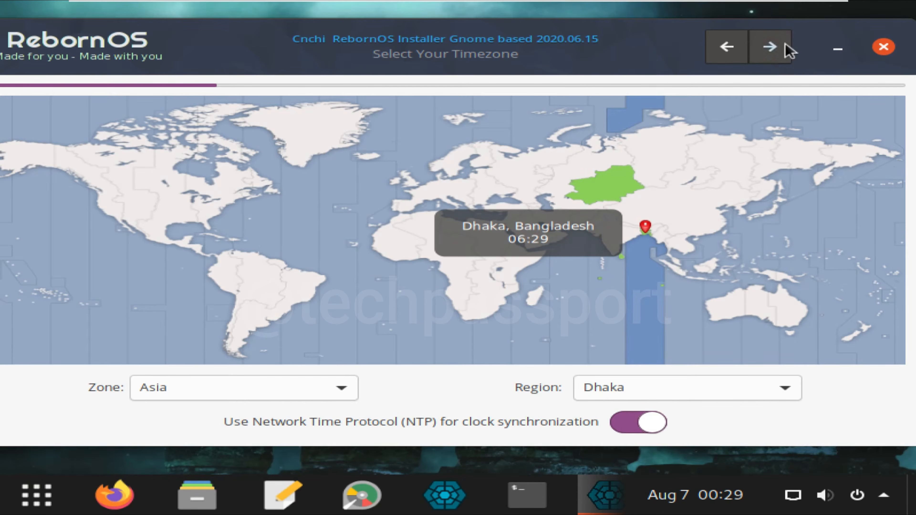
{"action": "left_click", "coordinate": [782, 49]}
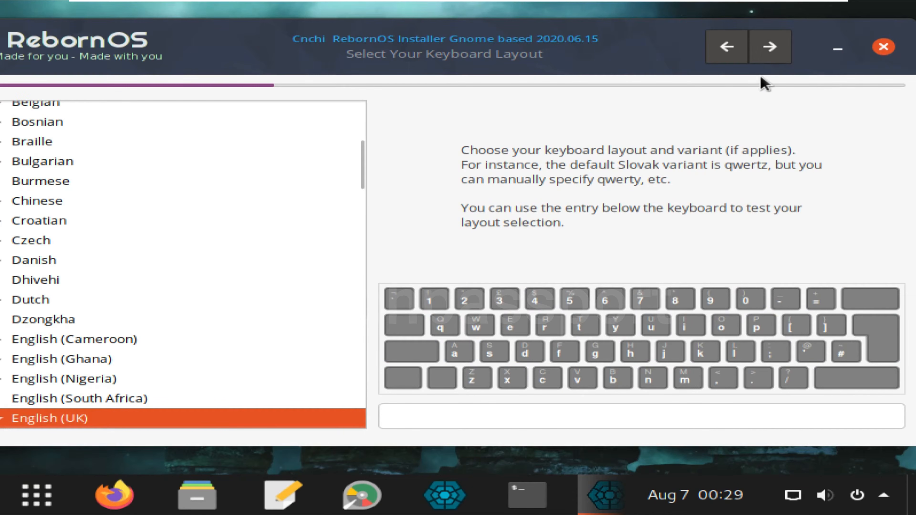
{"action": "left_click", "coordinate": [770, 59]}
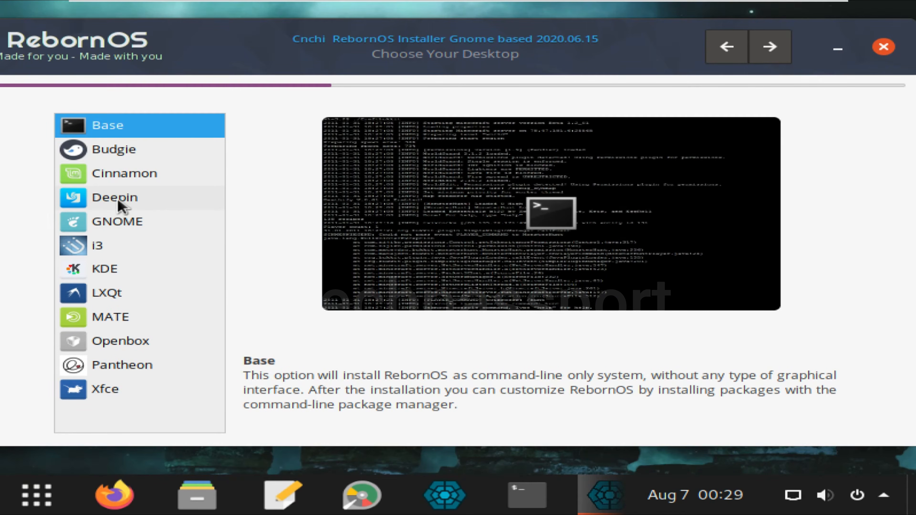
Step: Choose the Cinnamon desktop and accept its default features, dismissing the Arch User Repository disclaimer
{"action": "left_click", "coordinate": [127, 175]}
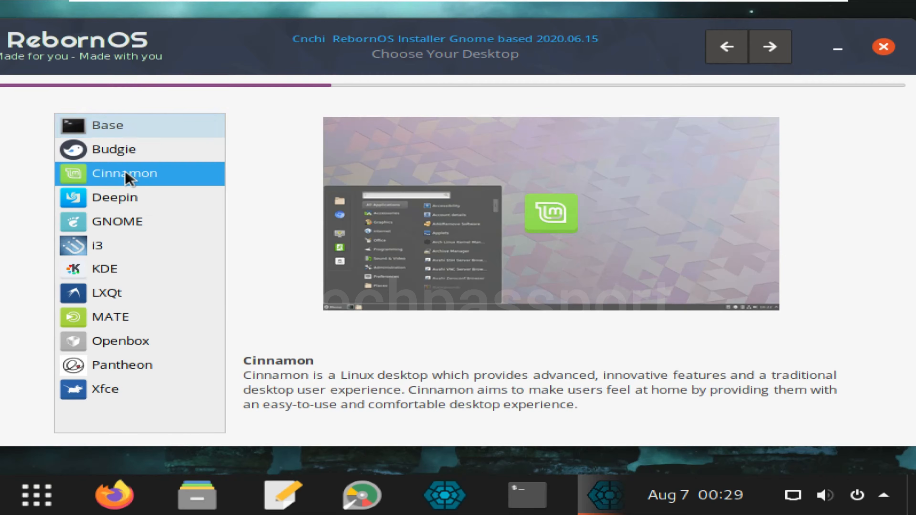
{"action": "left_click", "coordinate": [780, 54]}
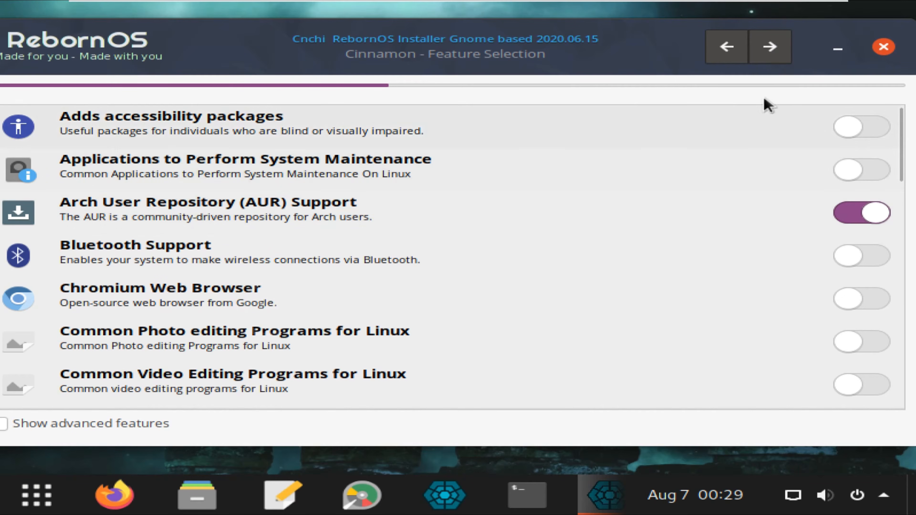
{"action": "left_click", "coordinate": [771, 54]}
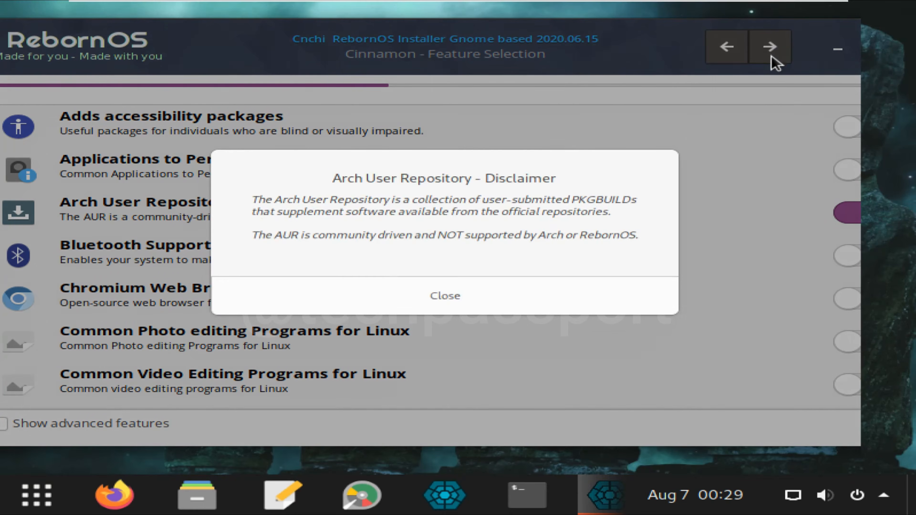
{"action": "left_click", "coordinate": [494, 309]}
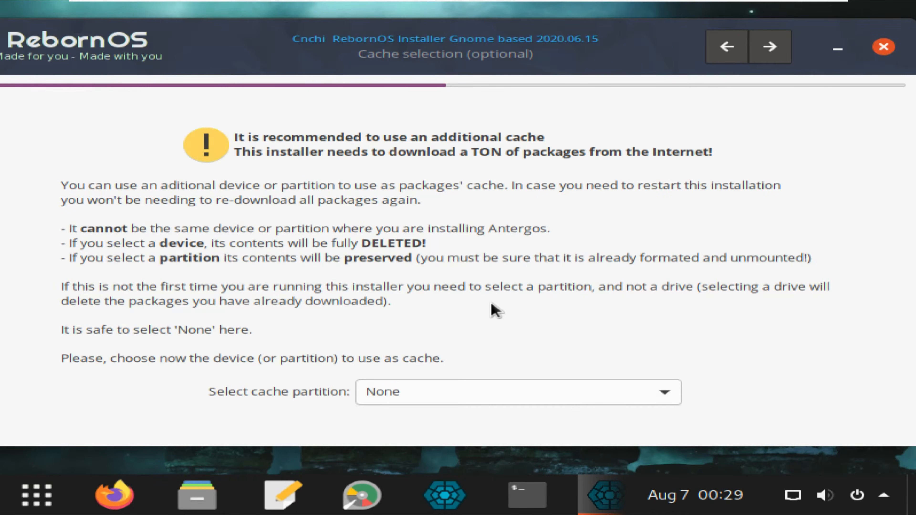
Step: Select the 21 GB VMware drive (/dev/sda) as the package cache and confirm erasing it
{"action": "left_click", "coordinate": [530, 393]}
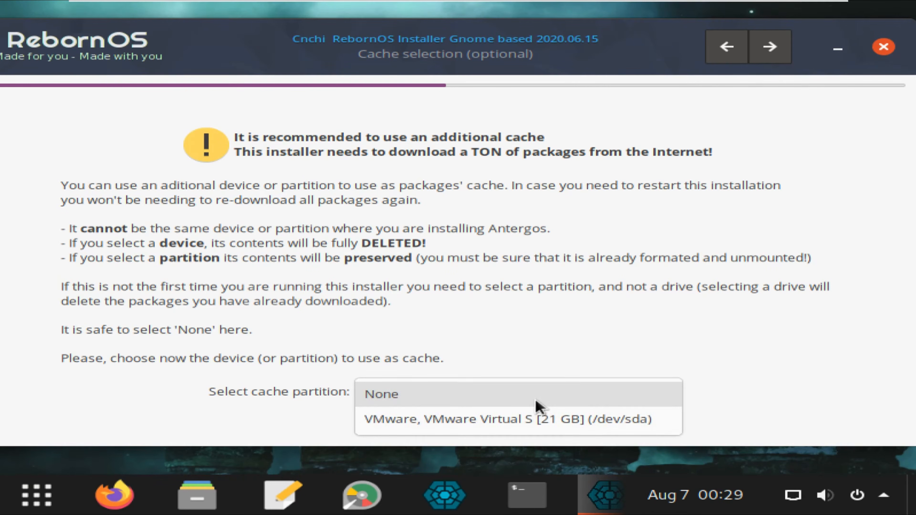
{"action": "left_click", "coordinate": [534, 423]}
{"action": "left_click", "coordinate": [769, 62]}
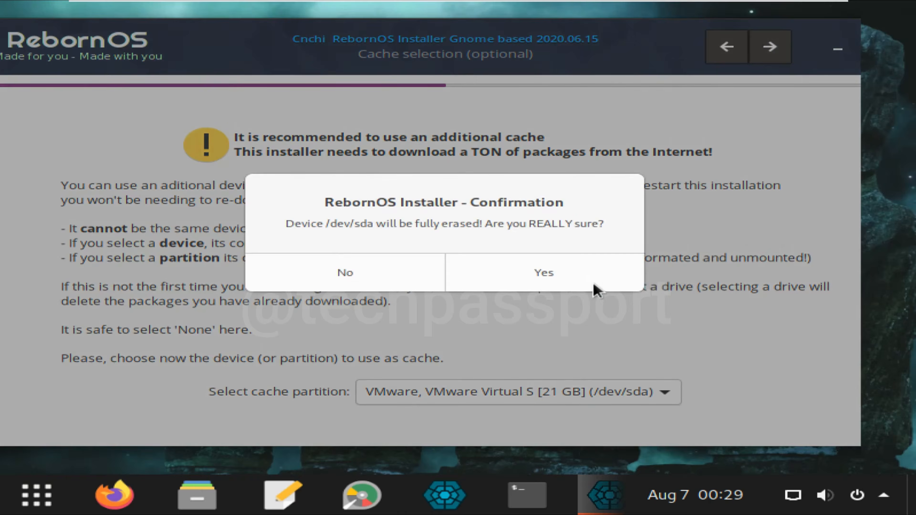
{"action": "left_click", "coordinate": [592, 288]}
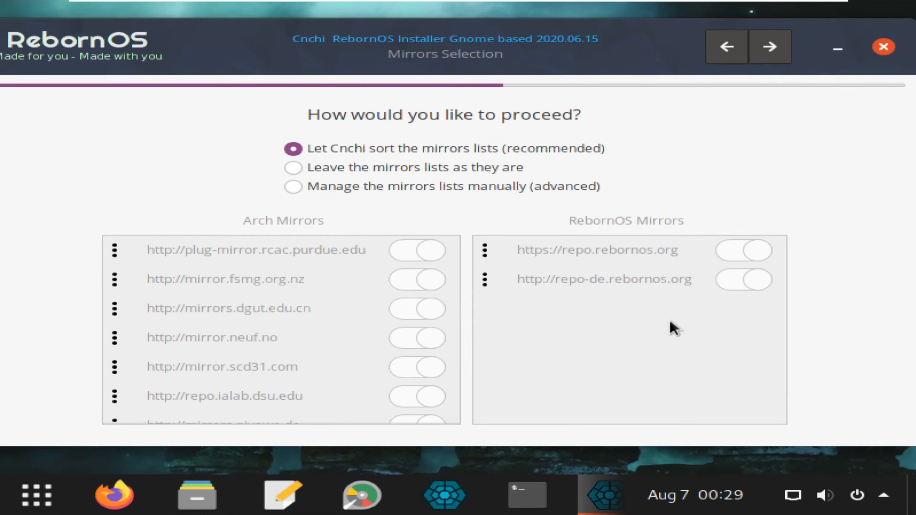
Step: Accept the recommended mirror sorting and an erase-disk installation with system and boot loader on /dev/sda
{"action": "left_click", "coordinate": [771, 54]}
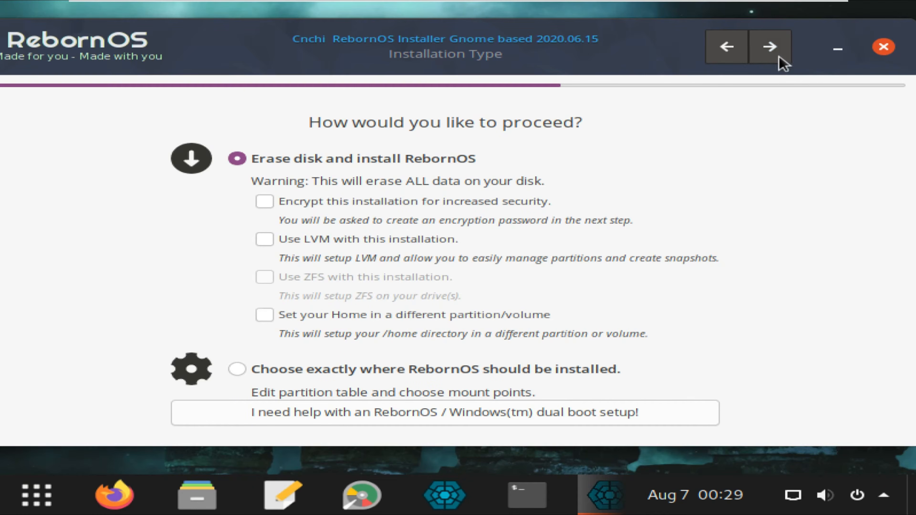
{"action": "left_click", "coordinate": [770, 50]}
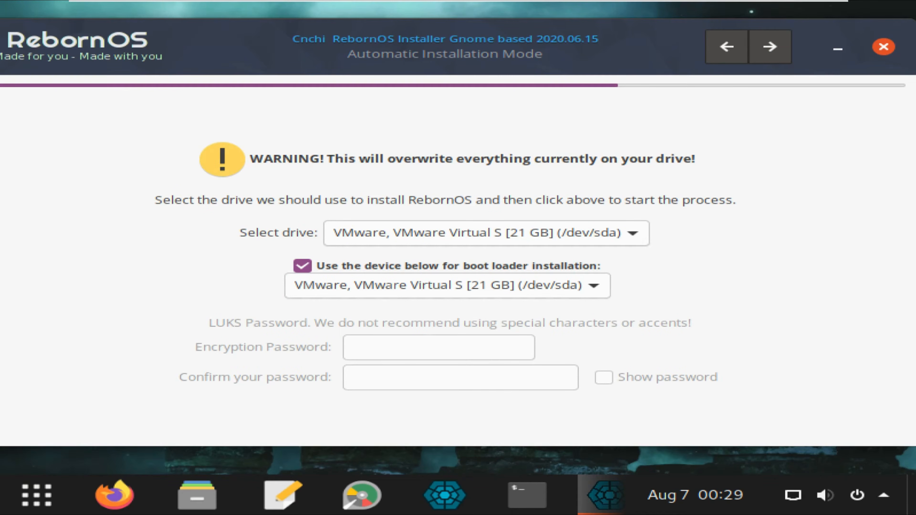
{"action": "left_click", "coordinate": [767, 49]}
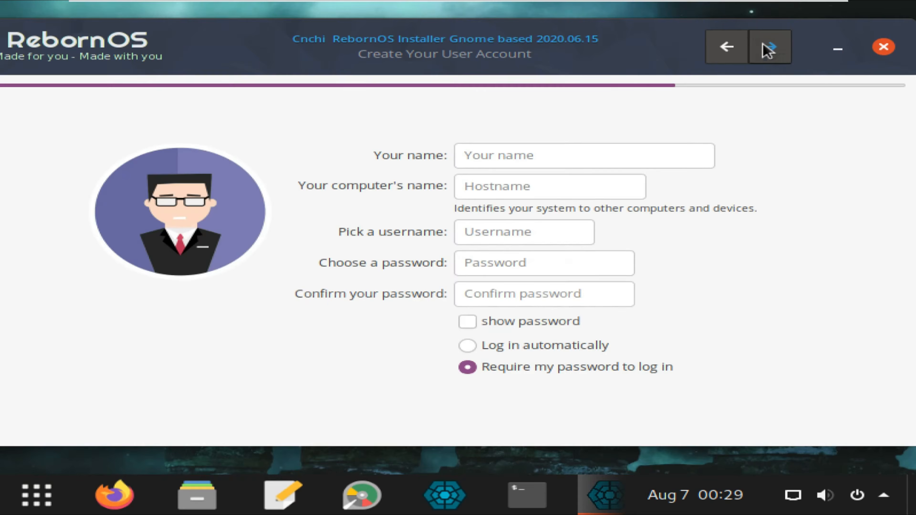
Step: Fill in the user account with the name techpassport, computer name tcp and username tcp
{"action": "left_click", "coordinate": [559, 158]}
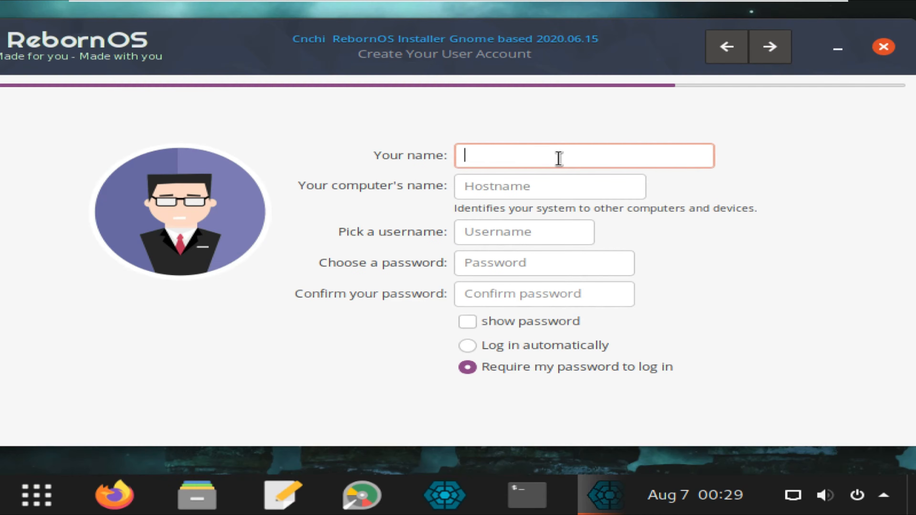
{"action": "type", "text": "techpassport"}
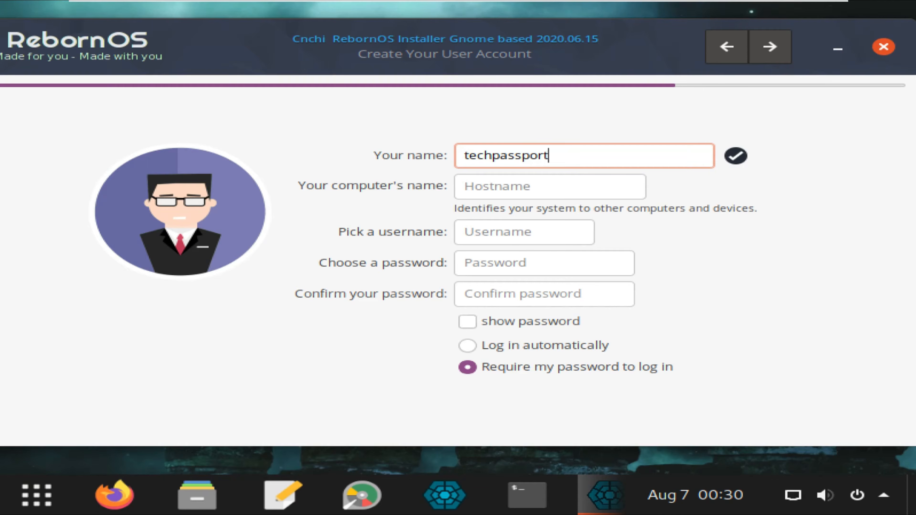
{"action": "key", "text": "Tab"}
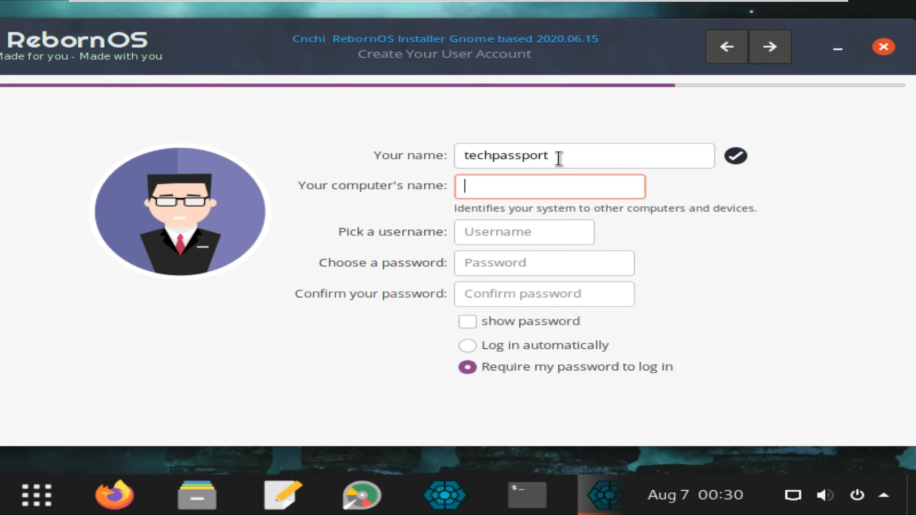
{"action": "type", "text": "tcp"}
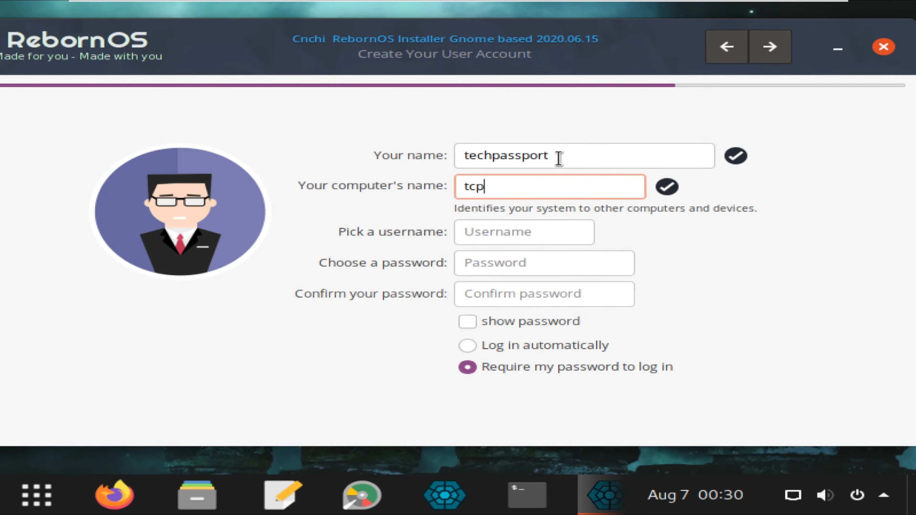
{"action": "key", "text": "Tab"}
{"action": "type", "text": "tcp"}
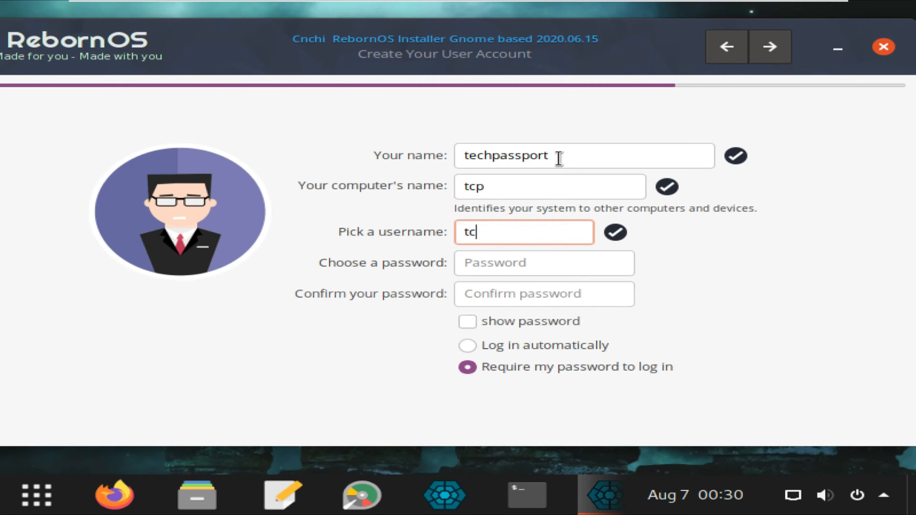
Step: Enter the account password and repeat it in the confirmation field
{"action": "key", "text": "Tab"}
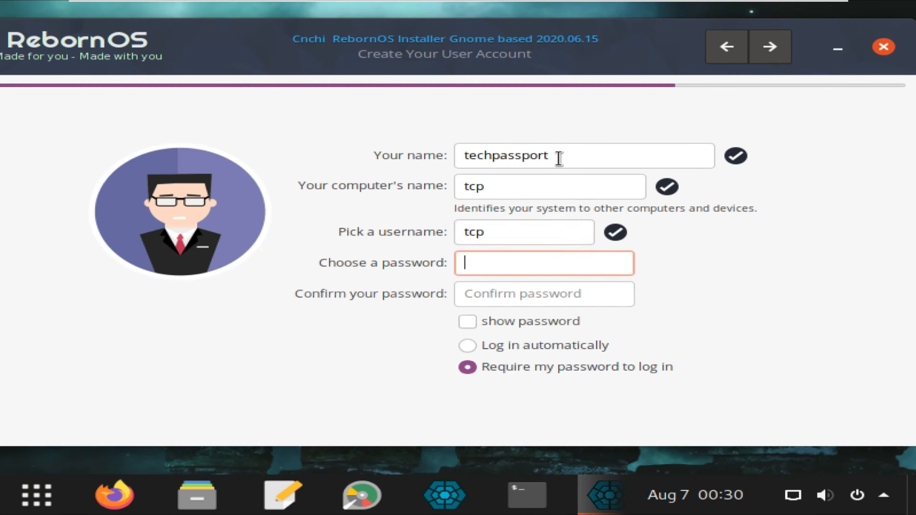
{"action": "type", "text": "••••••"}
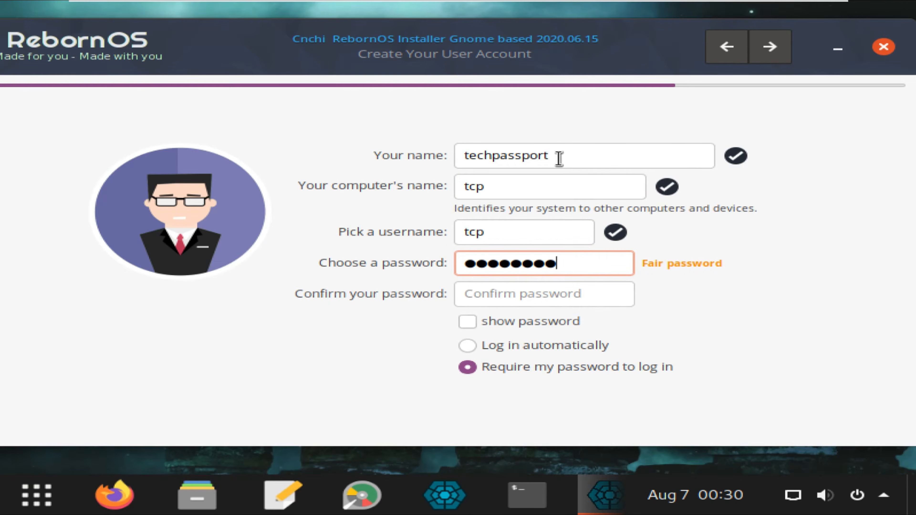
{"action": "key", "text": "Tab"}
{"action": "type", "text": "••••"}
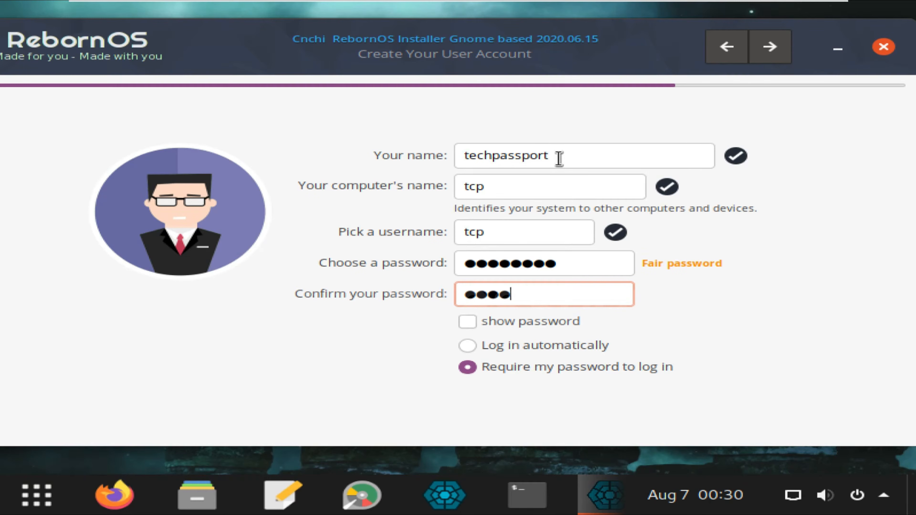
{"action": "type", "text": "•••••"}
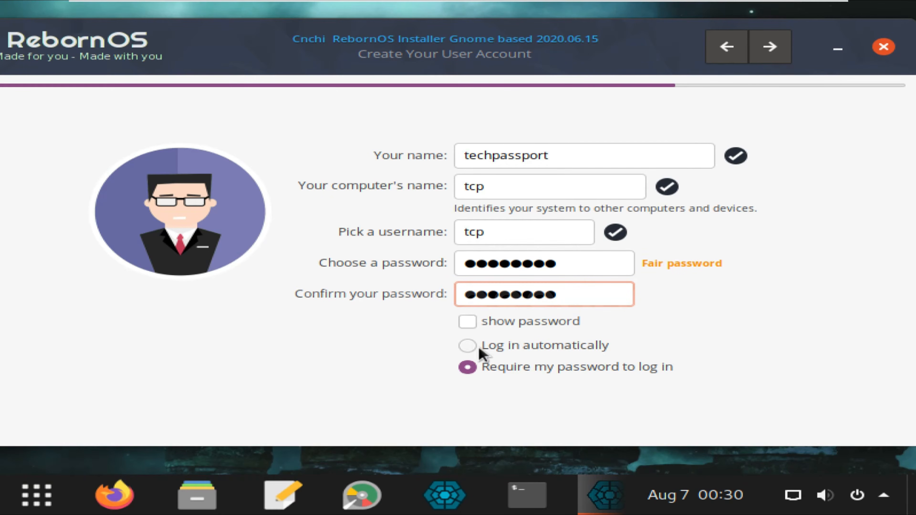
Step: Show the account password, enable automatic login, and proceed to start installing RebornOS
{"action": "left_click", "coordinate": [467, 321]}
{"action": "left_click", "coordinate": [469, 346]}
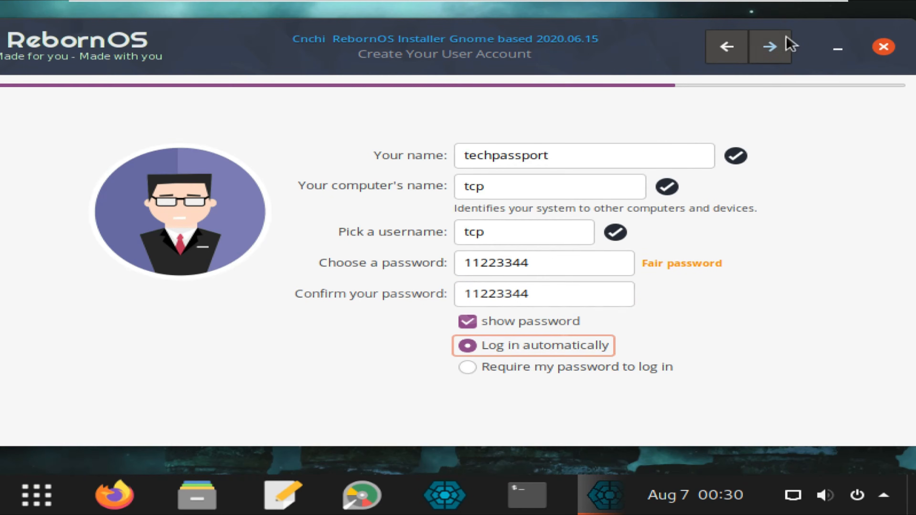
{"action": "left_click", "coordinate": [786, 46]}
{"action": "left_click", "coordinate": [772, 46]}
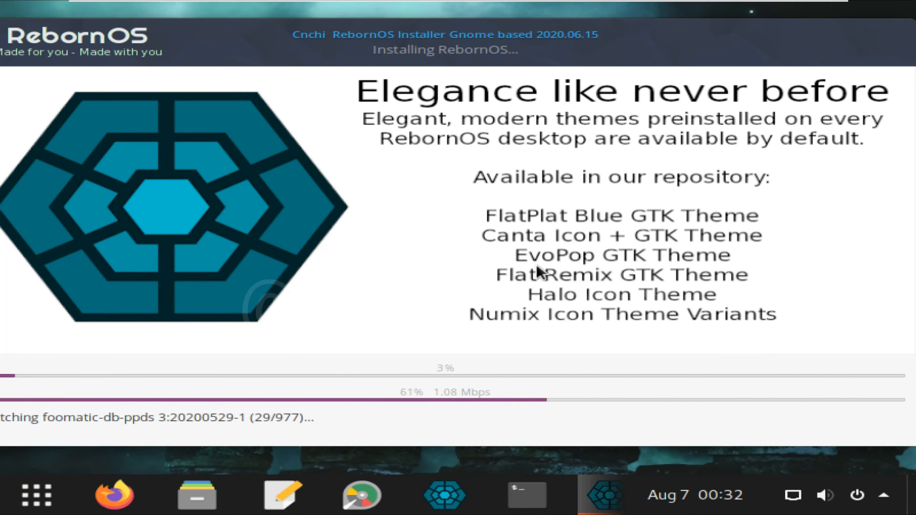
Step: Raise the desktop's display resolution in the display settings and keep the change
{"action": "right_click", "coordinate": [160, 460]}
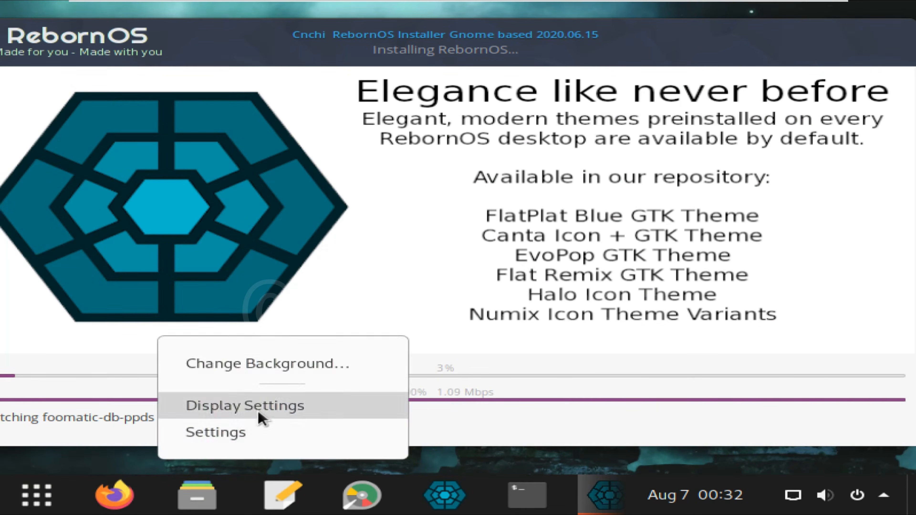
{"action": "left_click", "coordinate": [259, 415]}
{"action": "left_click", "coordinate": [768, 160]}
{"action": "left_click", "coordinate": [625, 285]}
{"action": "left_click", "coordinate": [869, 16]}
{"action": "left_click", "coordinate": [542, 303]}
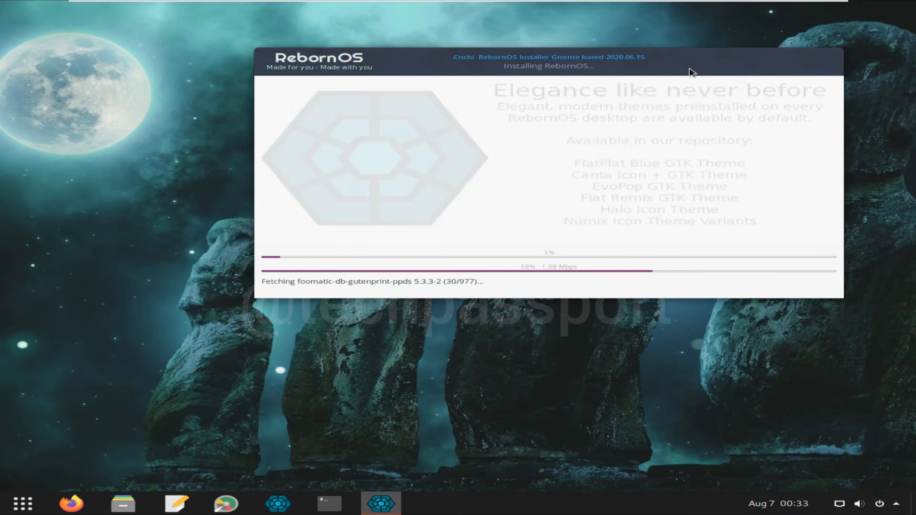
Step: Browse the pages of the installed applications overview and look through the Utilities folder
{"action": "left_click", "coordinate": [22, 504]}
{"action": "scroll", "coordinate": [463, 336], "scroll_direction": "down", "scroll_amount": 2}
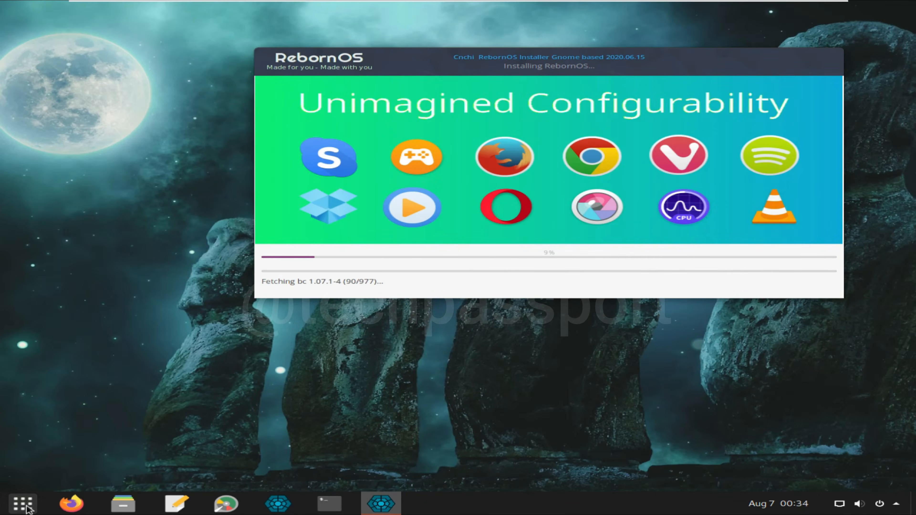
{"action": "left_click", "coordinate": [27, 509]}
{"action": "scroll", "coordinate": [403, 321], "scroll_direction": "down", "scroll_amount": 1}
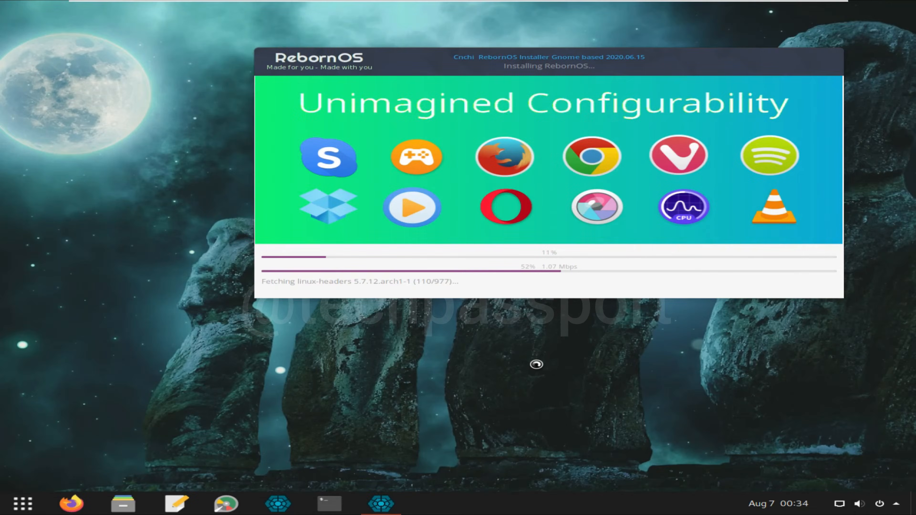
{"action": "left_click", "coordinate": [23, 504]}
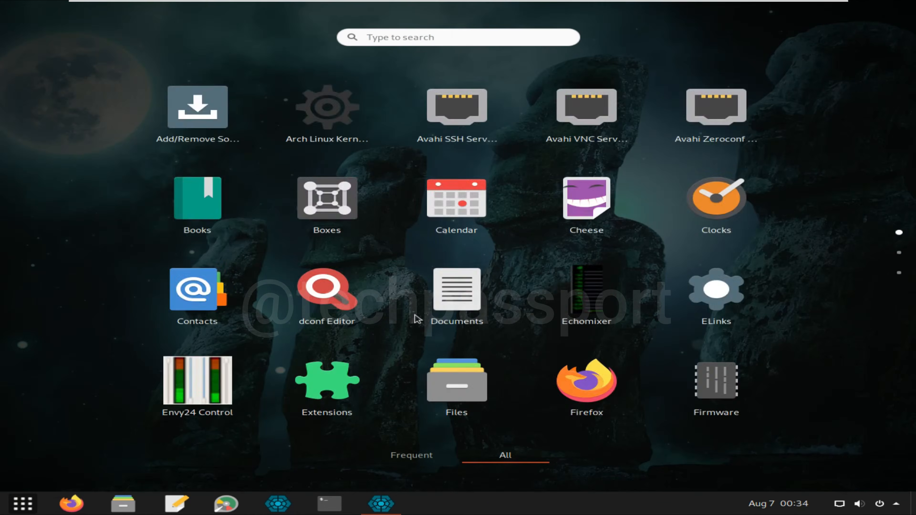
{"action": "scroll", "coordinate": [419, 317], "scroll_direction": "down", "scroll_amount": 1}
{"action": "scroll", "coordinate": [675, 225], "scroll_direction": "down", "scroll_amount": 1}
{"action": "left_click", "coordinate": [678, 217]}
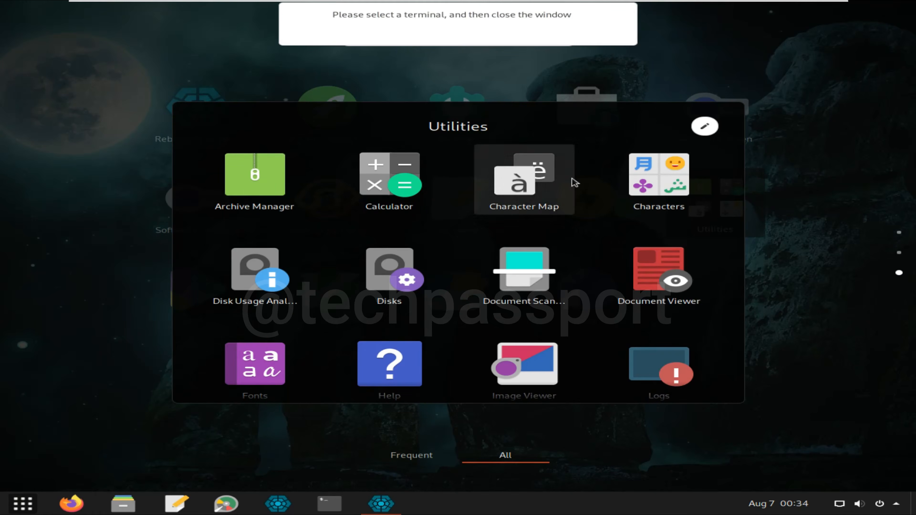
{"action": "left_click", "coordinate": [784, 123]}
Step: Open TLPUI to view its general configuration, and close it together with the RebornOS FIRE window
{"action": "left_click", "coordinate": [327, 296]}
{"action": "left_click", "coordinate": [678, 148]}
{"action": "left_click", "coordinate": [22, 504]}
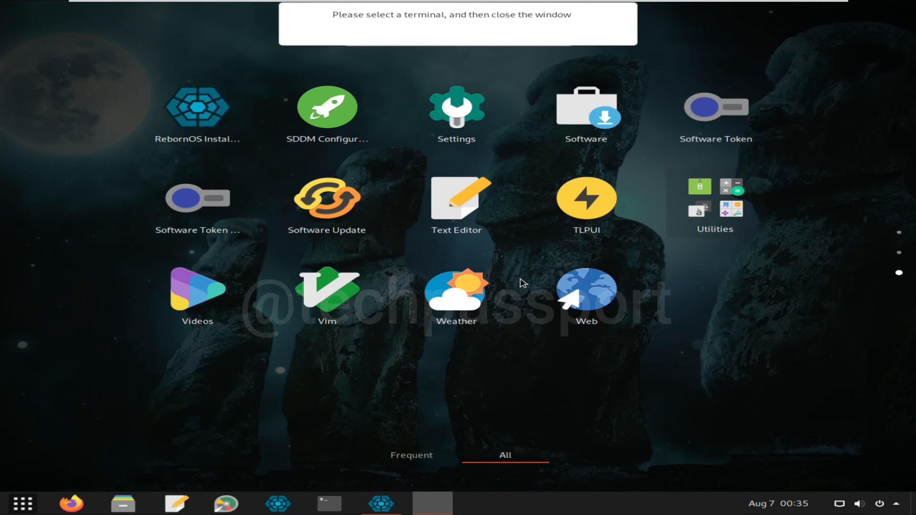
{"action": "left_click", "coordinate": [587, 218]}
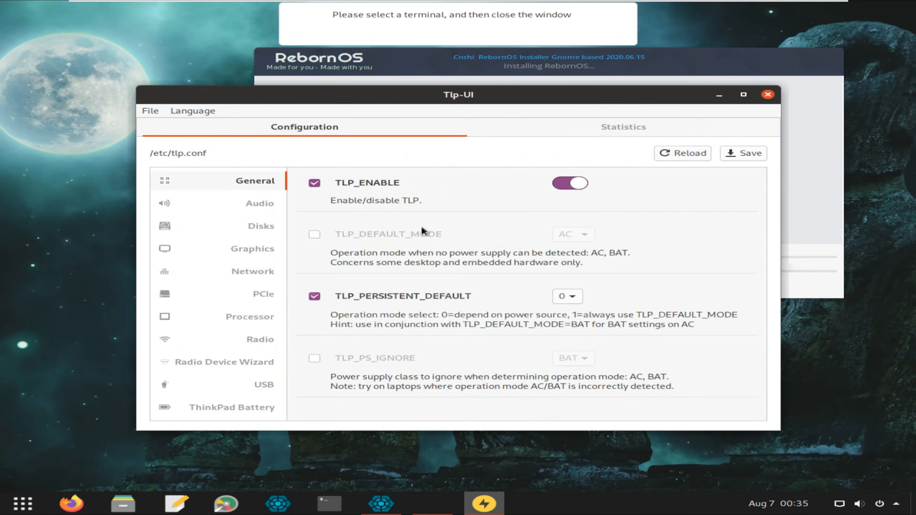
{"action": "left_click", "coordinate": [767, 95]}
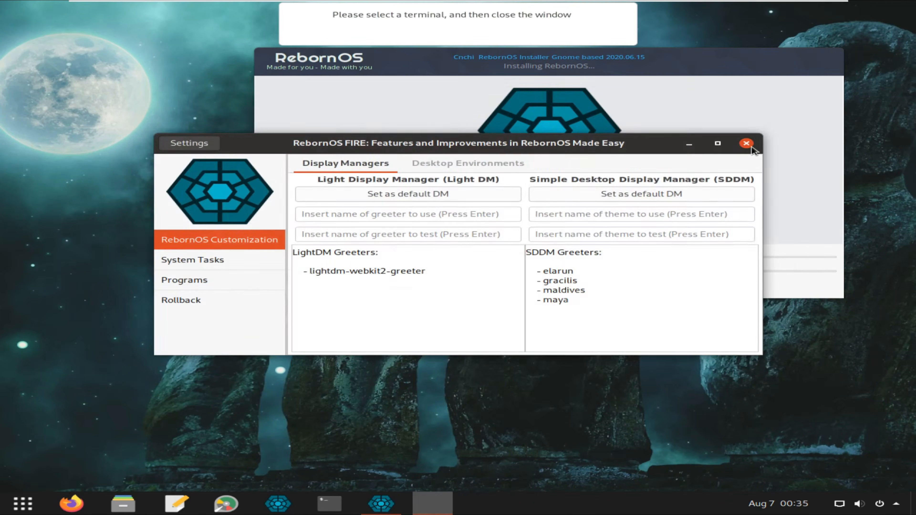
{"action": "left_click", "coordinate": [748, 145]}
Step: Open the system settings, view the wired network connection's details, and cancel without changing them
{"action": "left_click", "coordinate": [22, 503]}
{"action": "left_click", "coordinate": [456, 137]}
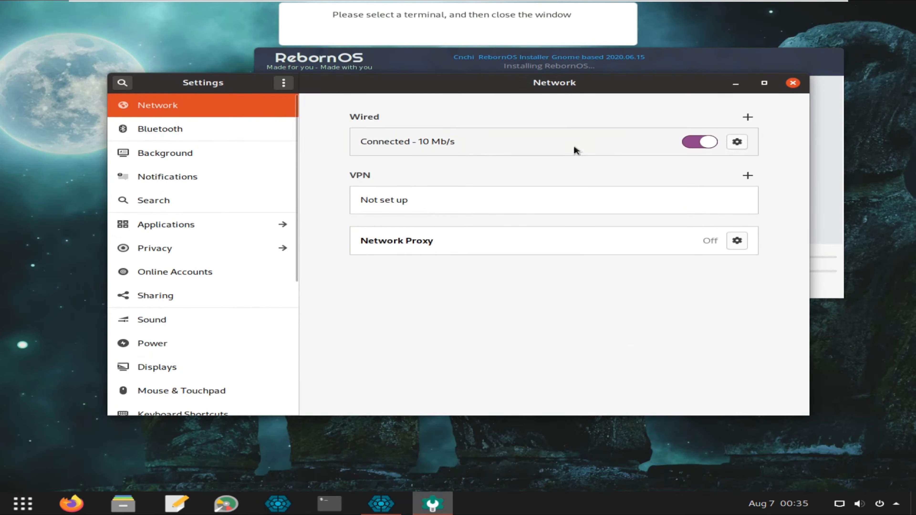
{"action": "left_click", "coordinate": [737, 142]}
{"action": "left_click", "coordinate": [309, 159]}
{"action": "left_click", "coordinate": [474, 152]}
{"action": "left_click", "coordinate": [266, 132]}
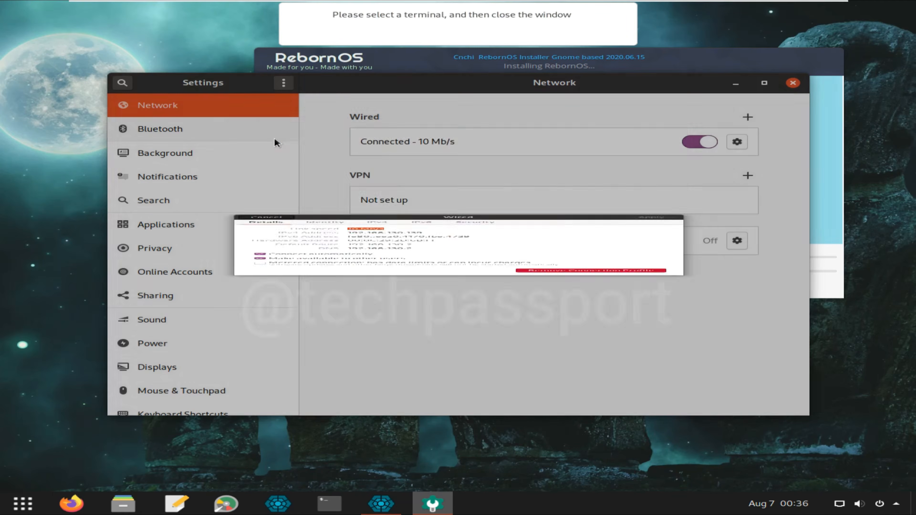
Step: Try the colourful striped wallpaper and set the desktop background to the dark green smoke image
{"action": "left_click", "coordinate": [202, 155]}
{"action": "scroll", "coordinate": [635, 325], "scroll_direction": "down", "scroll_amount": 2}
{"action": "left_click", "coordinate": [739, 326]}
{"action": "scroll", "coordinate": [635, 325], "scroll_direction": "up", "scroll_amount": 2}
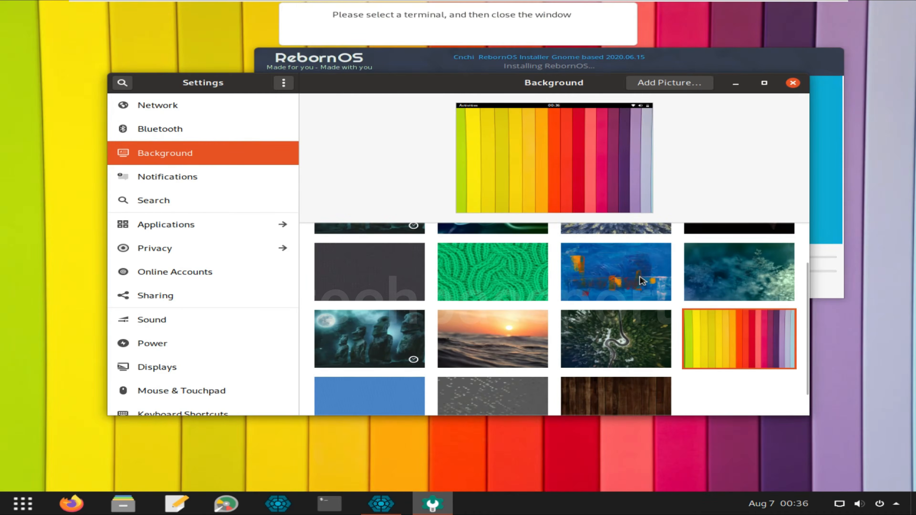
{"action": "left_click", "coordinate": [636, 347]}
{"action": "left_click", "coordinate": [493, 259]}
Step: Look through the Notifications, Search and Applications settings and close the settings window
{"action": "left_click", "coordinate": [233, 177]}
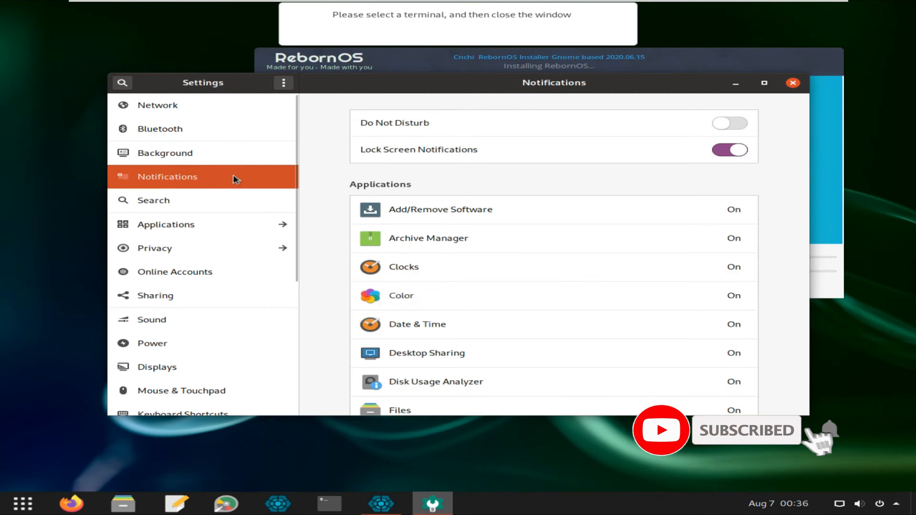
{"action": "scroll", "coordinate": [554, 245], "scroll_direction": "down", "scroll_amount": 5}
{"action": "left_click", "coordinate": [164, 205]}
{"action": "left_click", "coordinate": [170, 225]}
{"action": "left_click", "coordinate": [202, 156]}
{"action": "left_click", "coordinate": [793, 82]}
Step: Open the Firmware app, view the running processes and resources in System Monitor, and close System Monitor
{"action": "left_click", "coordinate": [23, 504]}
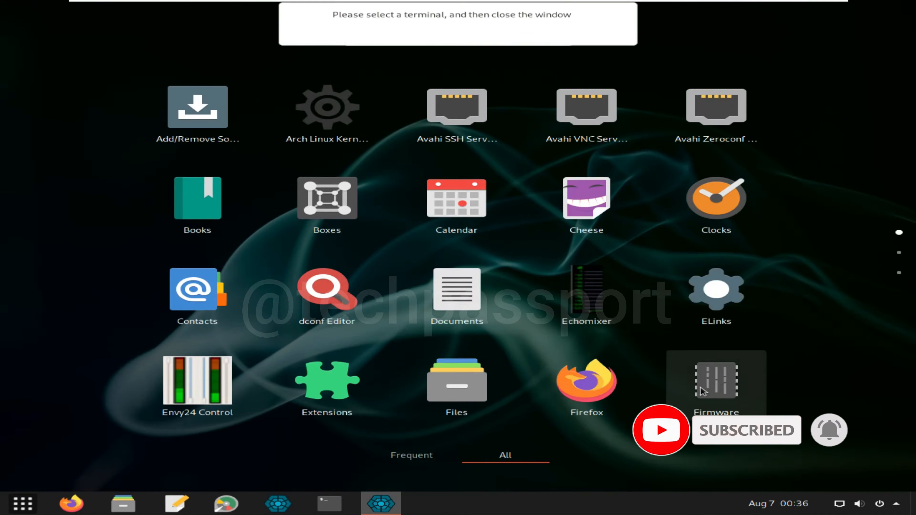
{"action": "left_click", "coordinate": [732, 380]}
{"action": "right_click", "coordinate": [23, 504]}
{"action": "left_click", "coordinate": [57, 379]}
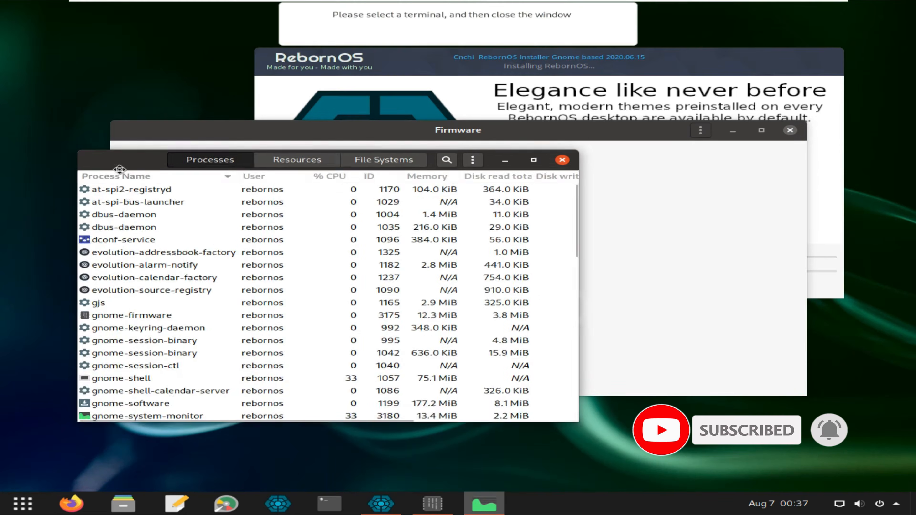
{"action": "left_click", "coordinate": [329, 164]}
{"action": "left_click", "coordinate": [564, 165]}
Step: Open further applications from the second page of the applications overview and close their windows
{"action": "left_click", "coordinate": [23, 504]}
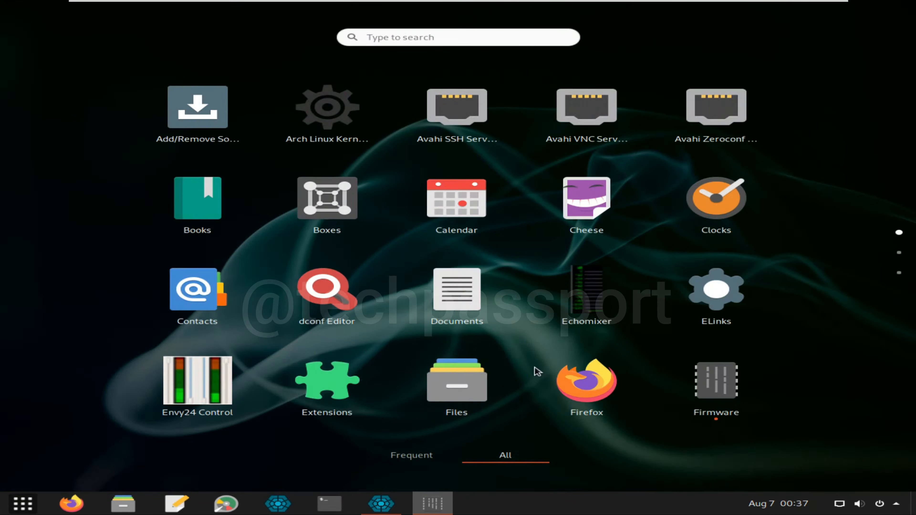
{"action": "scroll", "coordinate": [536, 371], "scroll_direction": "down", "scroll_amount": 1}
{"action": "left_click", "coordinate": [351, 312]}
{"action": "left_click", "coordinate": [458, 104]}
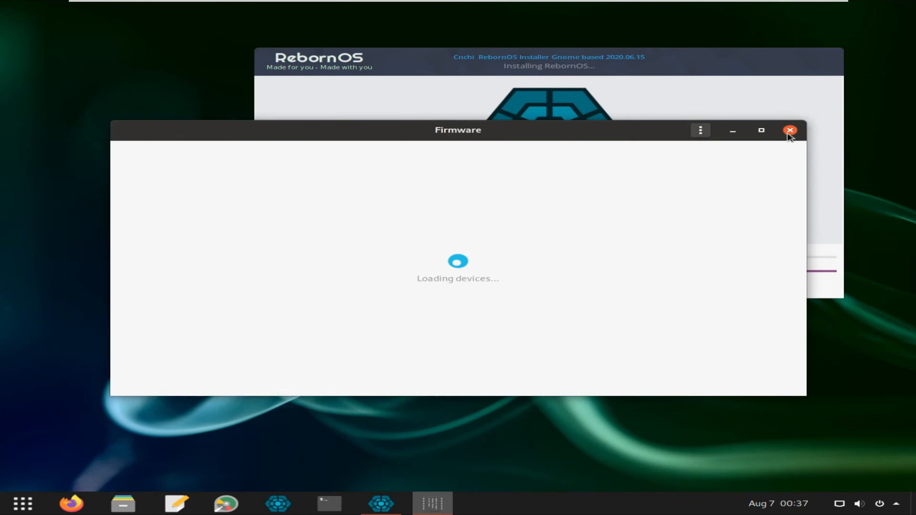
{"action": "left_click", "coordinate": [23, 504]}
{"action": "scroll", "coordinate": [573, 340], "scroll_direction": "down", "scroll_amount": 1}
{"action": "left_click", "coordinate": [575, 311]}
{"action": "left_click", "coordinate": [899, 12]}
Step: Open the Polari IRC client from the applications overview and cancel its setup
{"action": "left_click", "coordinate": [22, 505]}
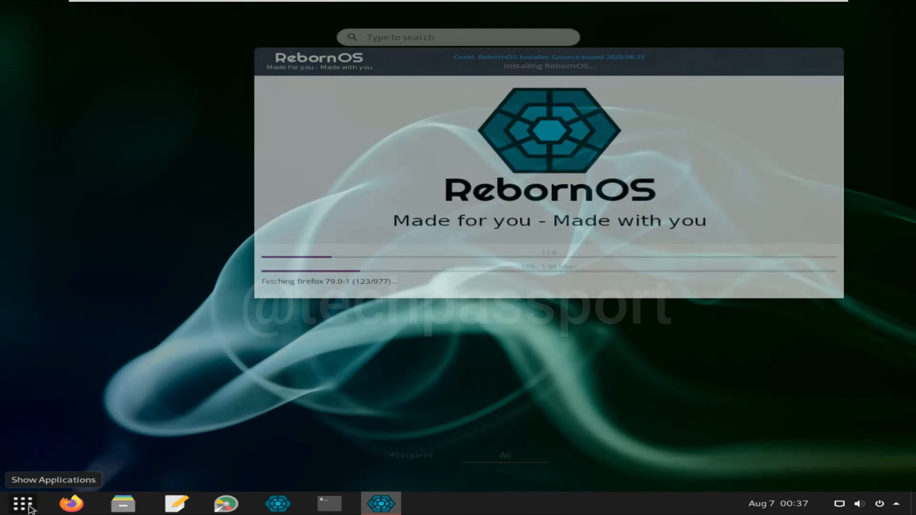
{"action": "scroll", "coordinate": [197, 396], "scroll_direction": "down", "scroll_amount": 1}
{"action": "left_click", "coordinate": [715, 294]}
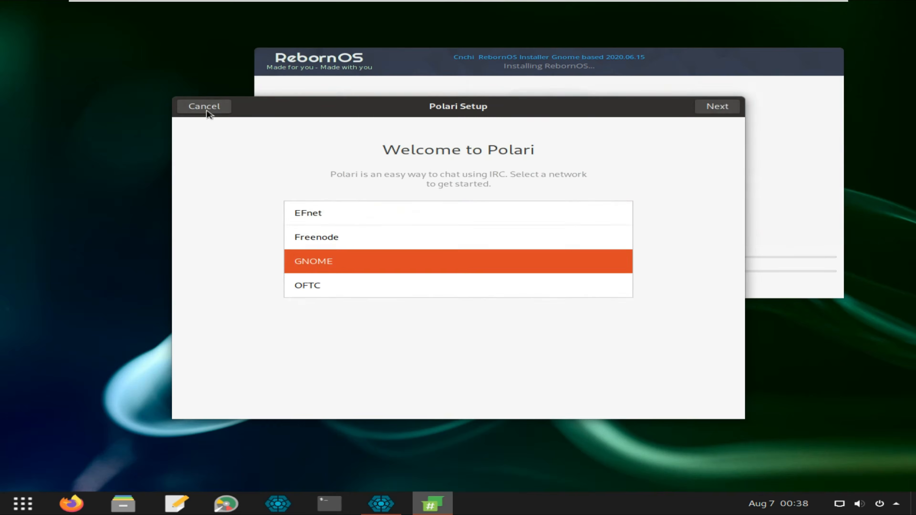
{"action": "left_click", "coordinate": [203, 106]}
Step: Open the Maps application and examine the area around Betagi in southern Bangladesh up close
{"action": "left_click", "coordinate": [23, 504]}
{"action": "left_click", "coordinate": [585, 196]}
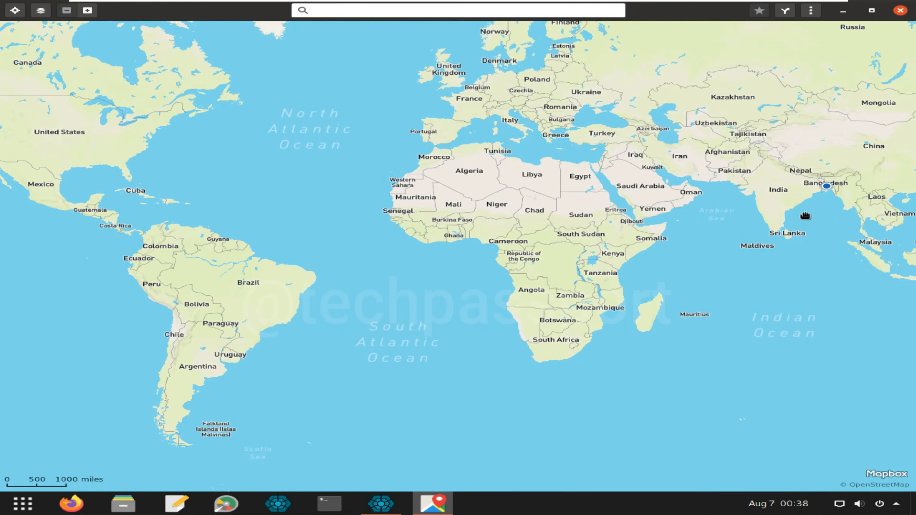
{"action": "scroll", "coordinate": [815, 197], "scroll_direction": "up", "scroll_amount": 3}
{"action": "left_click_drag", "start_coordinate": [815, 198], "coordinate": [513, 300]}
{"action": "scroll", "coordinate": [601, 264], "scroll_direction": "up", "scroll_amount": 5}
{"action": "left_click_drag", "start_coordinate": [601, 265], "coordinate": [434, 391]}
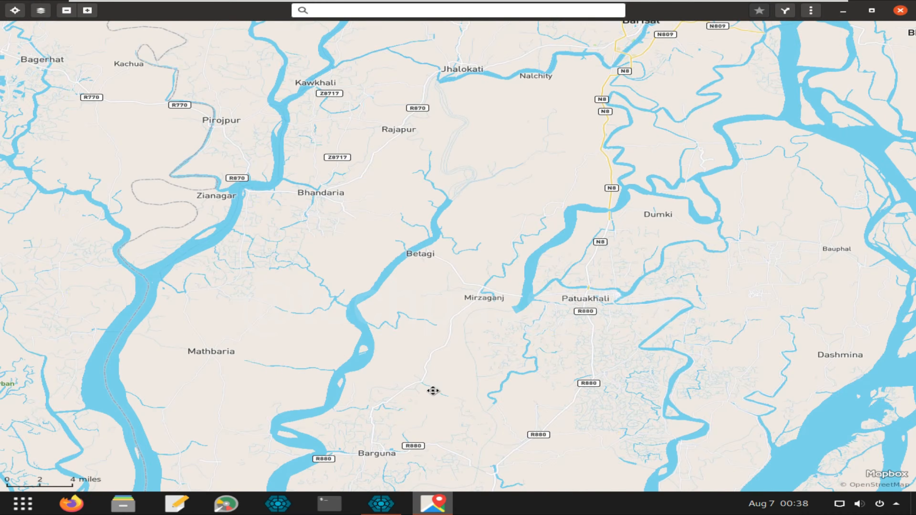
{"action": "scroll", "coordinate": [426, 269], "scroll_direction": "up", "scroll_amount": 1}
{"action": "left_click_drag", "start_coordinate": [426, 269], "coordinate": [450, 401]}
{"action": "scroll", "coordinate": [424, 314], "scroll_direction": "up", "scroll_amount": 4}
{"action": "scroll", "coordinate": [445, 361], "scroll_direction": "down", "scroll_amount": 1}
{"action": "scroll", "coordinate": [445, 328], "scroll_direction": "down", "scroll_amount": 2}
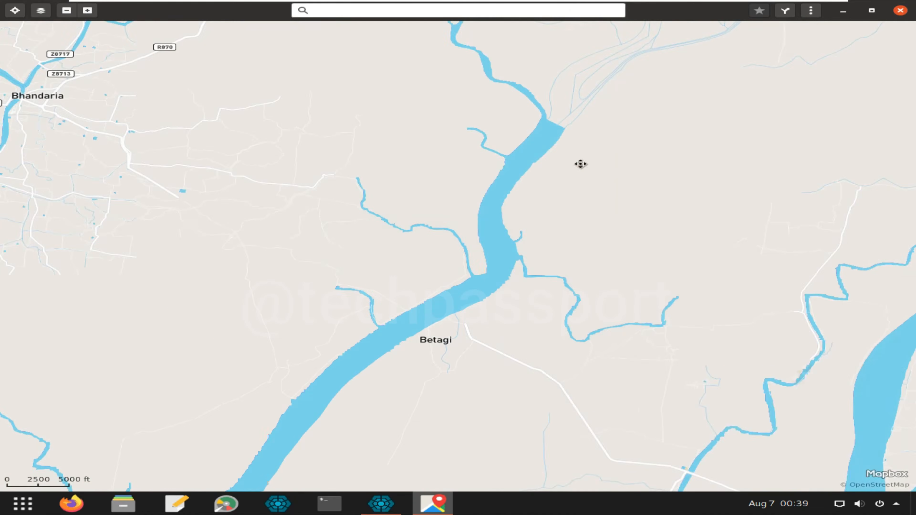
Step: Examine the wider region of Bangladesh north of Betagi on the map
{"action": "scroll", "coordinate": [581, 164], "scroll_direction": "down", "scroll_amount": 1}
{"action": "left_click_drag", "start_coordinate": [581, 164], "coordinate": [397, 361]}
{"action": "left_click_drag", "start_coordinate": [761, 146], "coordinate": [600, 414]}
{"action": "left_click_drag", "start_coordinate": [224, 483], "coordinate": [510, 405]}
{"action": "left_click_drag", "start_coordinate": [115, 57], "coordinate": [583, 454]}
{"action": "scroll", "coordinate": [512, 334], "scroll_direction": "down", "scroll_amount": 3}
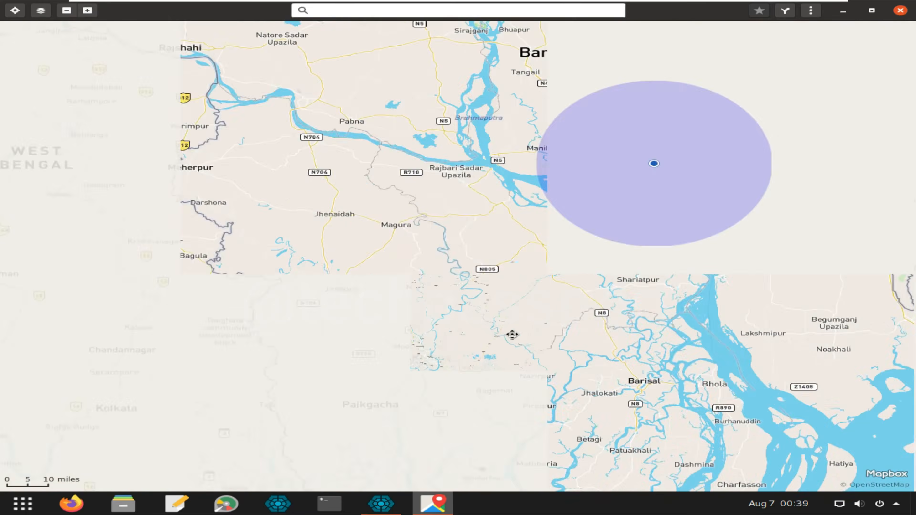
Step: Examine the streets around Khulna Public College on the map and close Maps
{"action": "left_click_drag", "start_coordinate": [421, 366], "coordinate": [381, 295]}
{"action": "scroll", "coordinate": [382, 295], "scroll_direction": "up", "scroll_amount": 1}
{"action": "scroll", "coordinate": [396, 278], "scroll_direction": "up", "scroll_amount": 3}
{"action": "scroll", "coordinate": [440, 258], "scroll_direction": "up", "scroll_amount": 3}
{"action": "scroll", "coordinate": [491, 296], "scroll_direction": "up", "scroll_amount": 2}
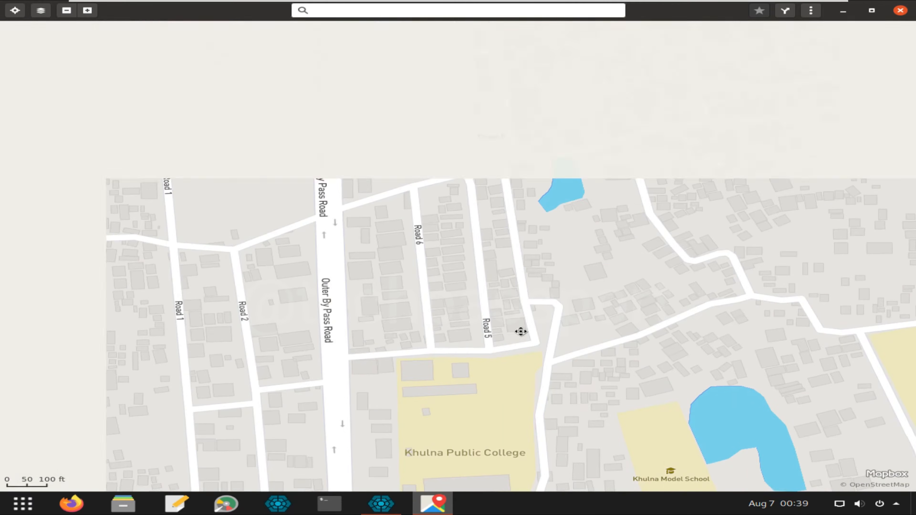
{"action": "scroll", "coordinate": [403, 317], "scroll_direction": "up", "scroll_amount": 2}
{"action": "left_click", "coordinate": [901, 11]}
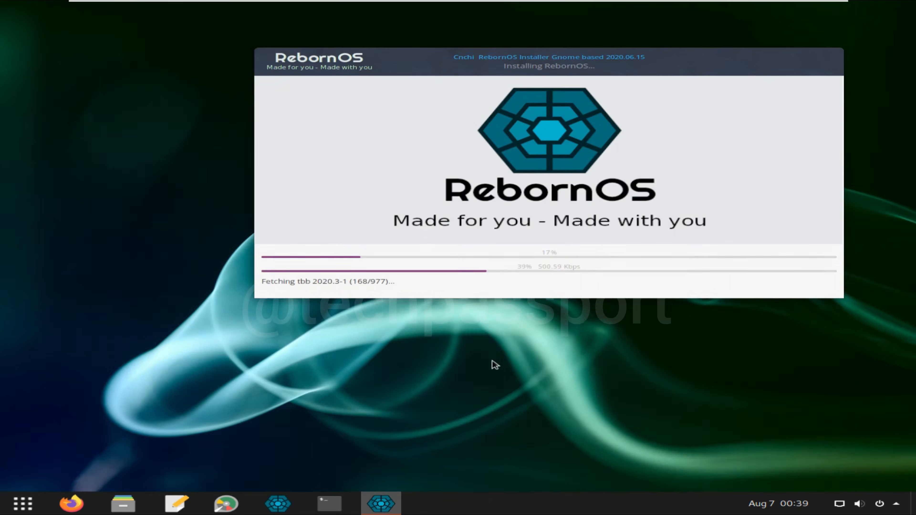
Step: Open Software Update and look through the list of available package upgrades
{"action": "left_click", "coordinate": [23, 504]}
{"action": "scroll", "coordinate": [500, 313], "scroll_direction": "down", "scroll_amount": 1}
{"action": "scroll", "coordinate": [500, 313], "scroll_direction": "down", "scroll_amount": 1}
{"action": "left_click", "coordinate": [327, 201]}
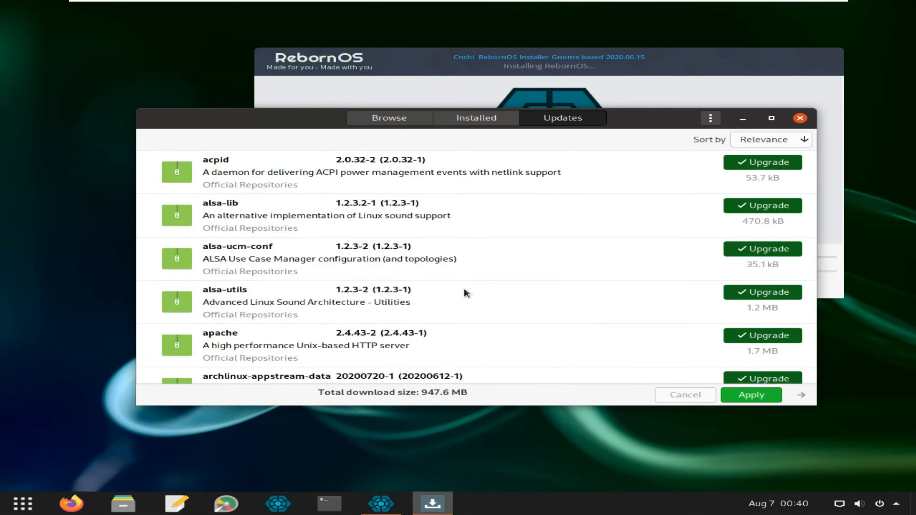
{"action": "scroll", "coordinate": [464, 293], "scroll_direction": "down", "scroll_amount": 20}
{"action": "scroll", "coordinate": [464, 295], "scroll_direction": "down", "scroll_amount": 20}
{"action": "left_click", "coordinate": [886, 504]}
{"action": "left_click", "coordinate": [776, 467]}
{"action": "left_click", "coordinate": [777, 454]}
{"action": "left_click", "coordinate": [885, 504]}
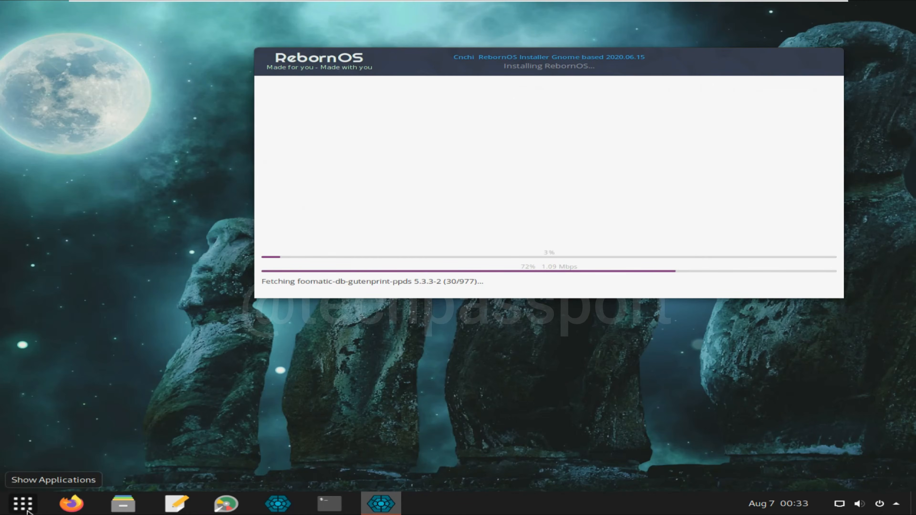
Step: Open the Weather app from the applications overview, view the local forecast, and close it
{"action": "left_click", "coordinate": [27, 511]}
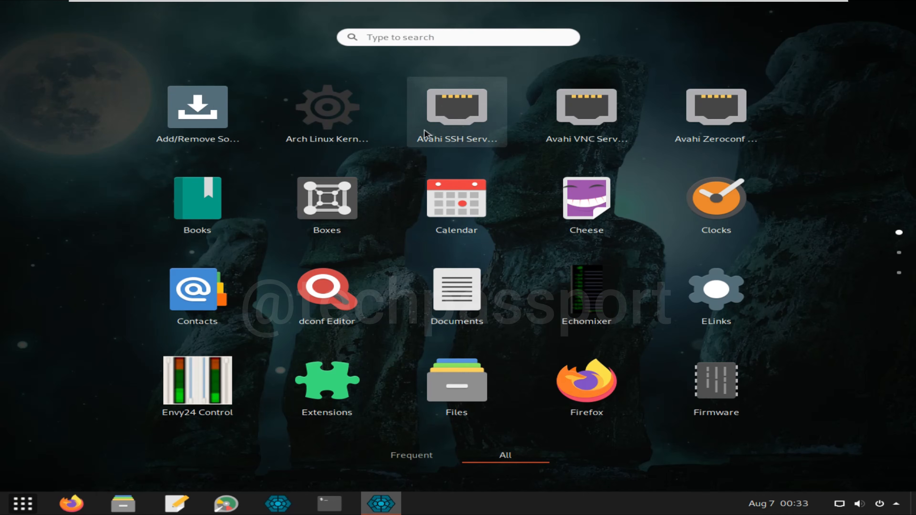
{"action": "scroll", "coordinate": [656, 242], "scroll_direction": "down", "scroll_amount": 2}
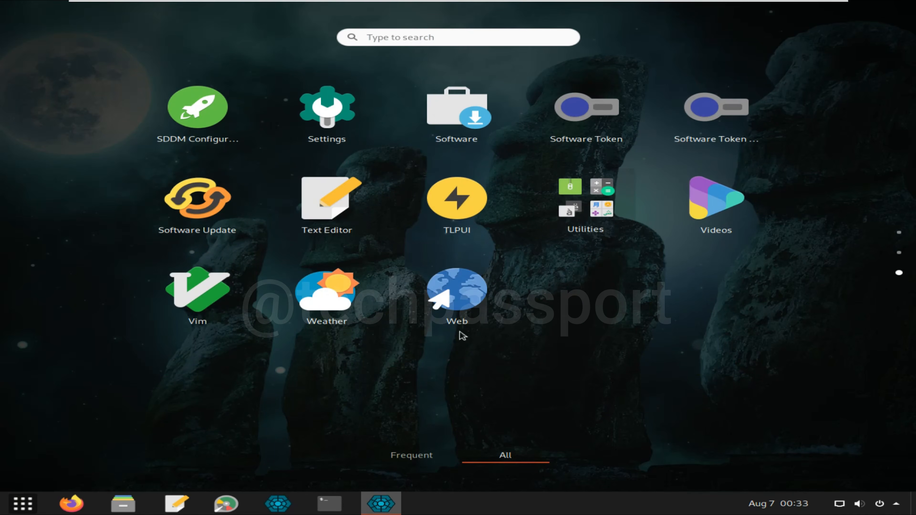
{"action": "left_click", "coordinate": [347, 305]}
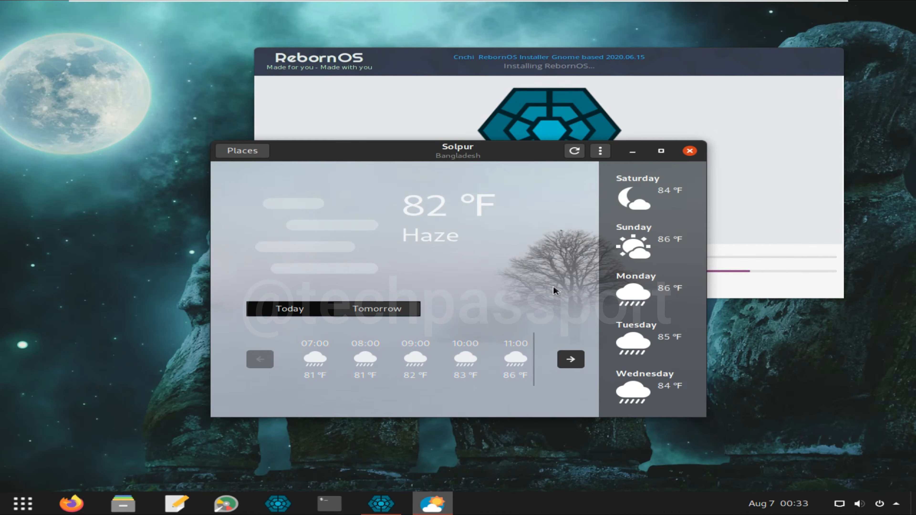
{"action": "left_click", "coordinate": [690, 151]}
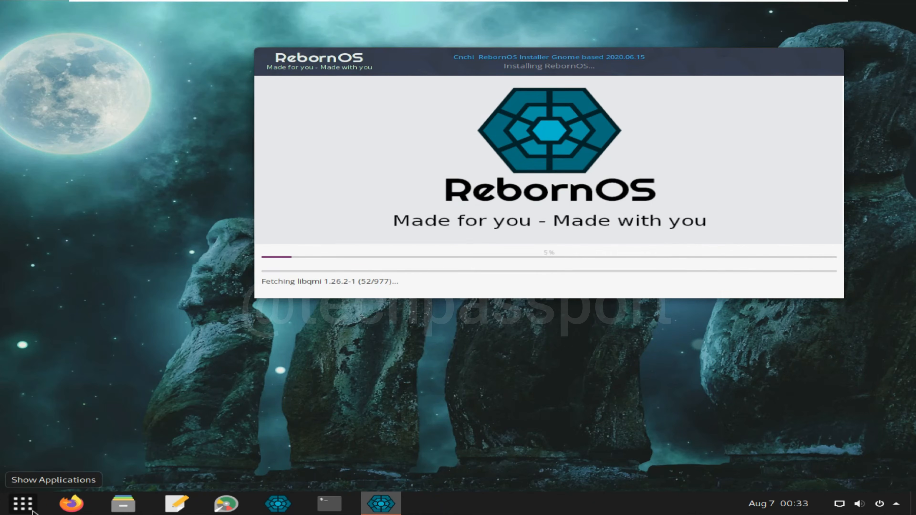
Step: Launch Envy24 Control, and open GParted with root authorization to view the partitions on /dev/sda
{"action": "left_click", "coordinate": [31, 508]}
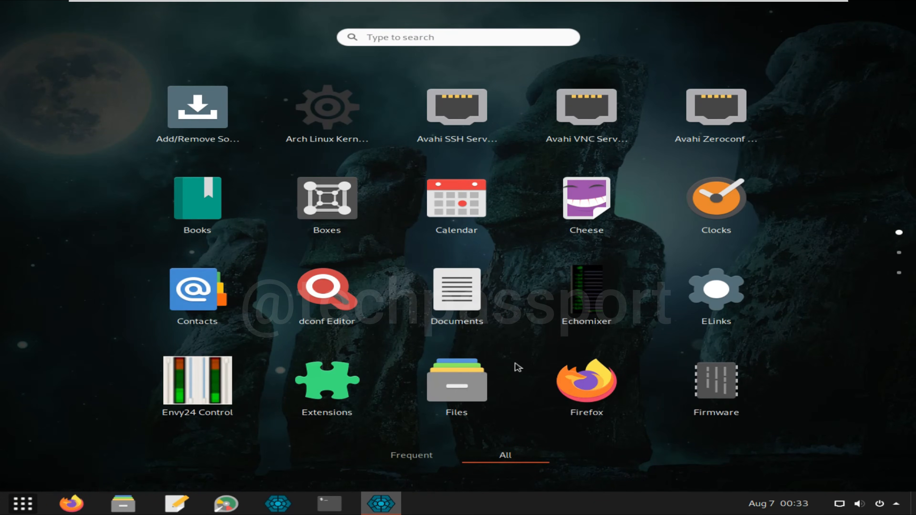
{"action": "left_click", "coordinate": [209, 393]}
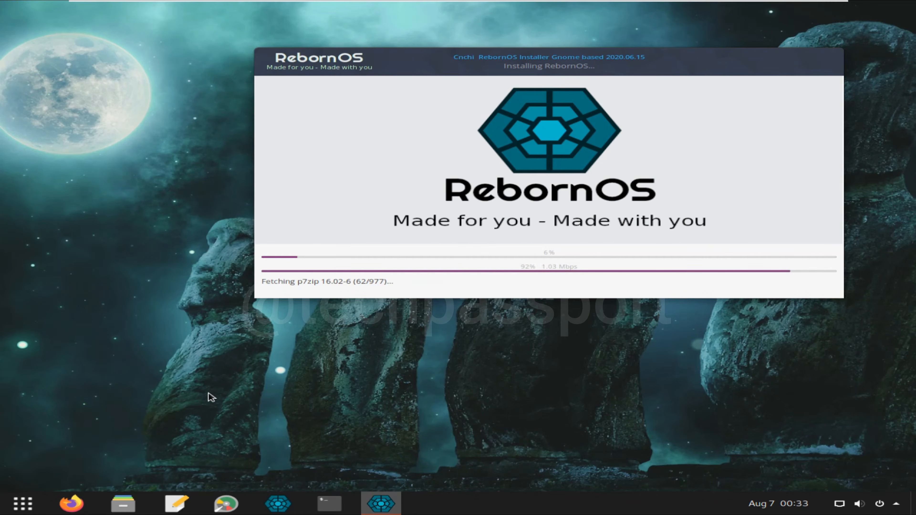
{"action": "left_click", "coordinate": [222, 512]}
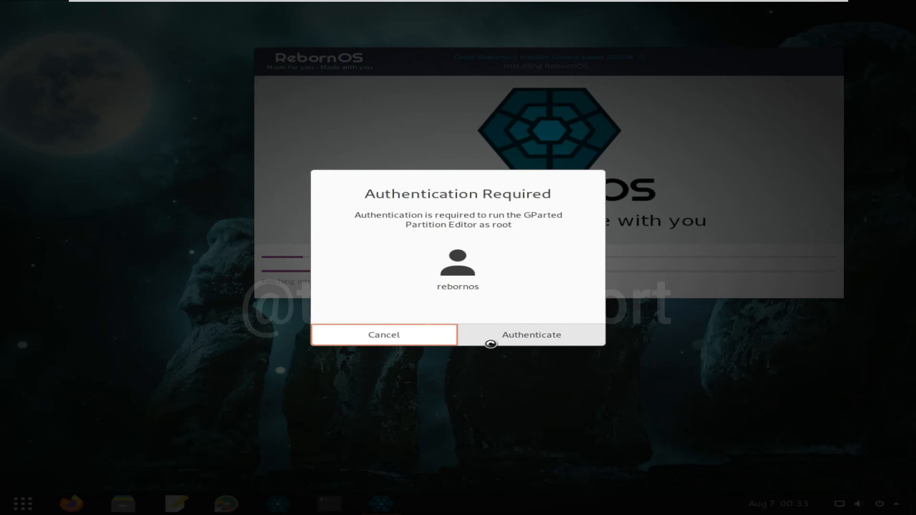
{"action": "left_click", "coordinate": [491, 342]}
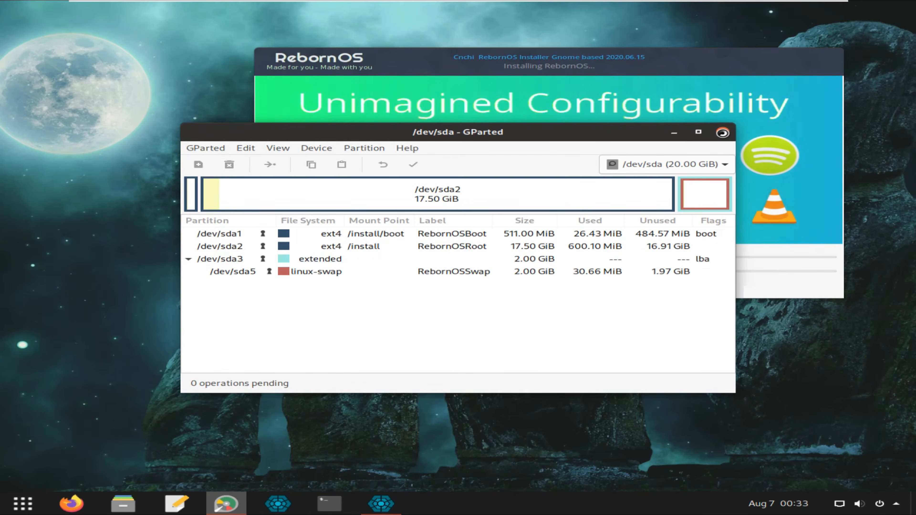
Step: Close GParted and launch RebornOS FIRE from the applications overview, authorizing it to run as super user
{"action": "left_click", "coordinate": [723, 131]}
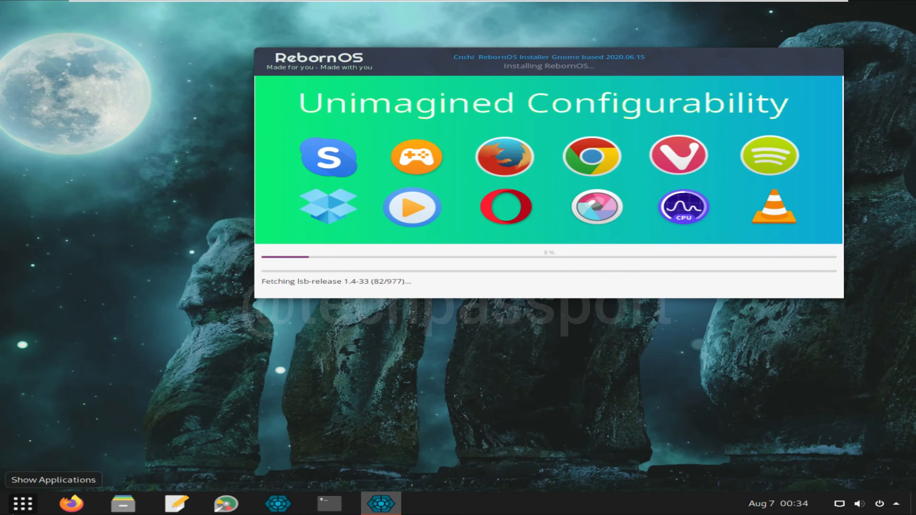
{"action": "right_click", "coordinate": [22, 504]}
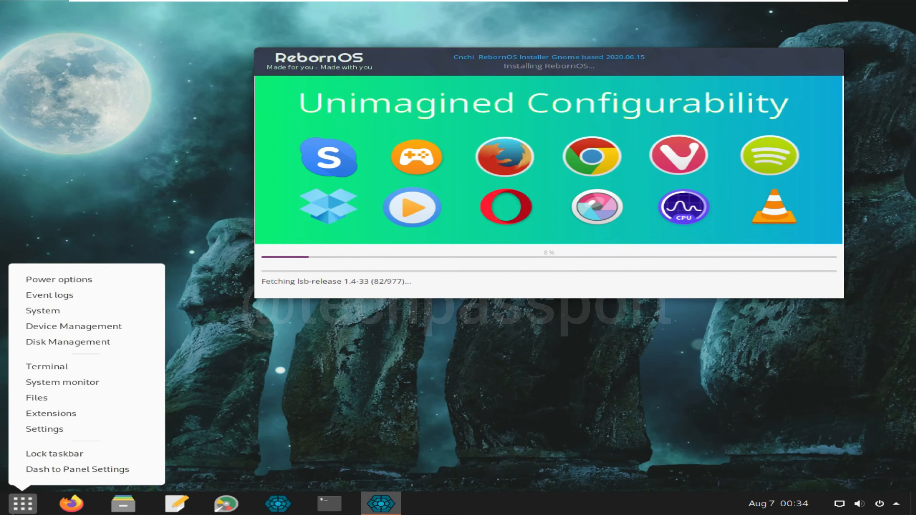
{"action": "left_click", "coordinate": [29, 509]}
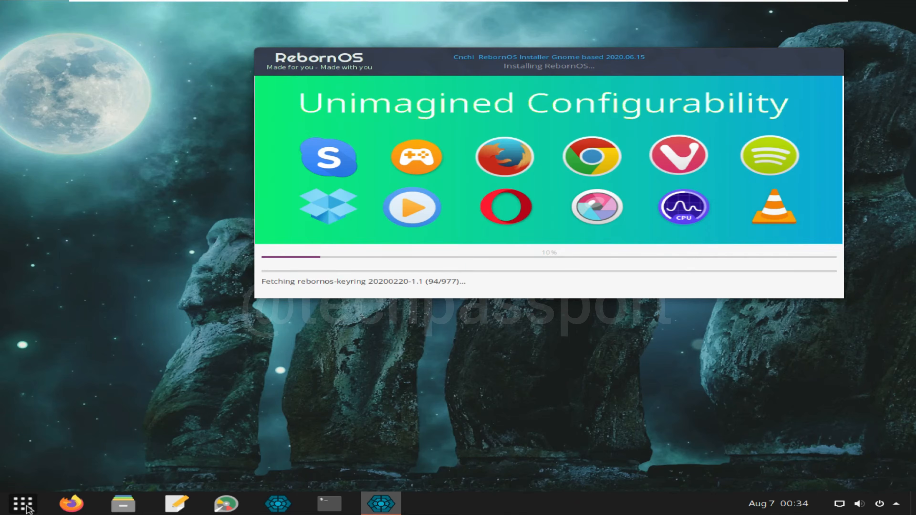
{"action": "left_click", "coordinate": [29, 509]}
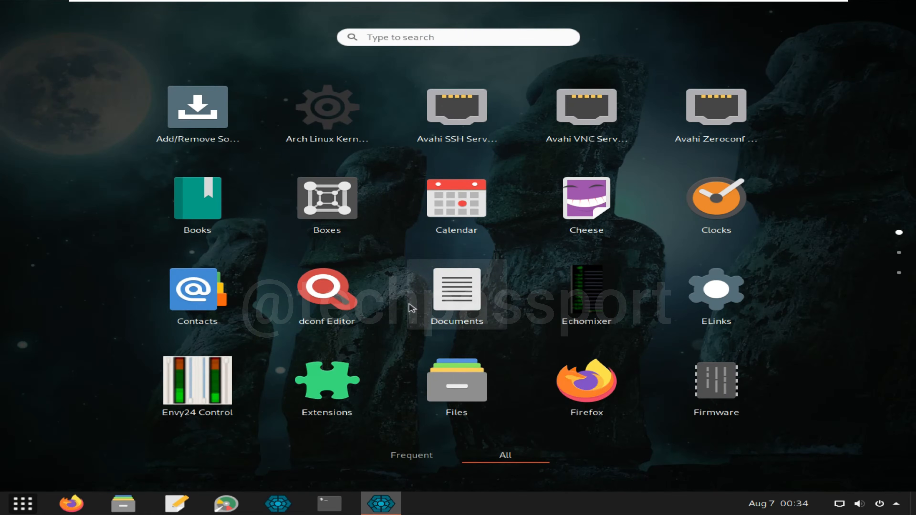
{"action": "key", "text": "Down"}
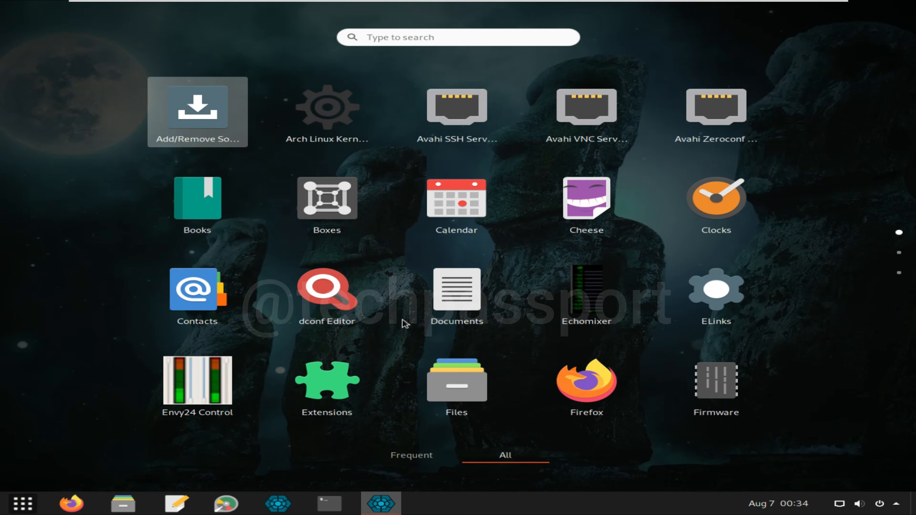
{"action": "scroll", "coordinate": [405, 324], "scroll_direction": "down", "scroll_amount": 1}
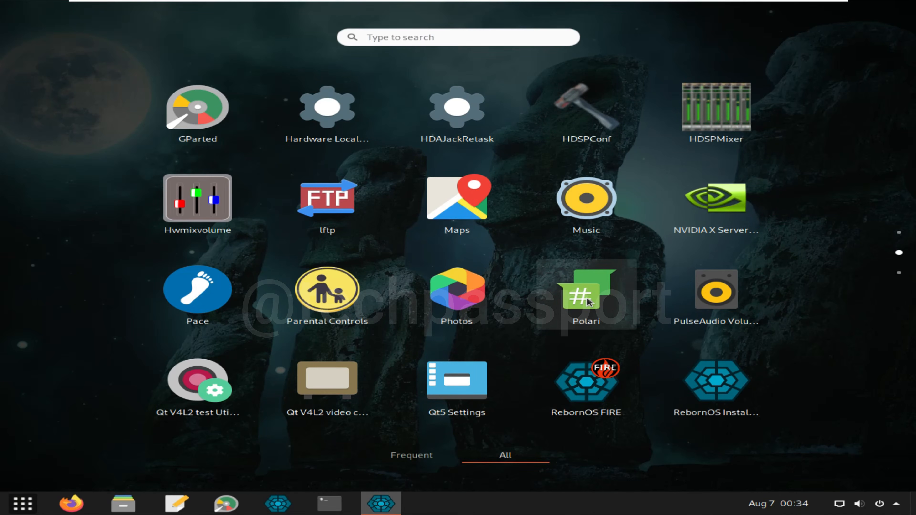
{"action": "left_click", "coordinate": [565, 406]}
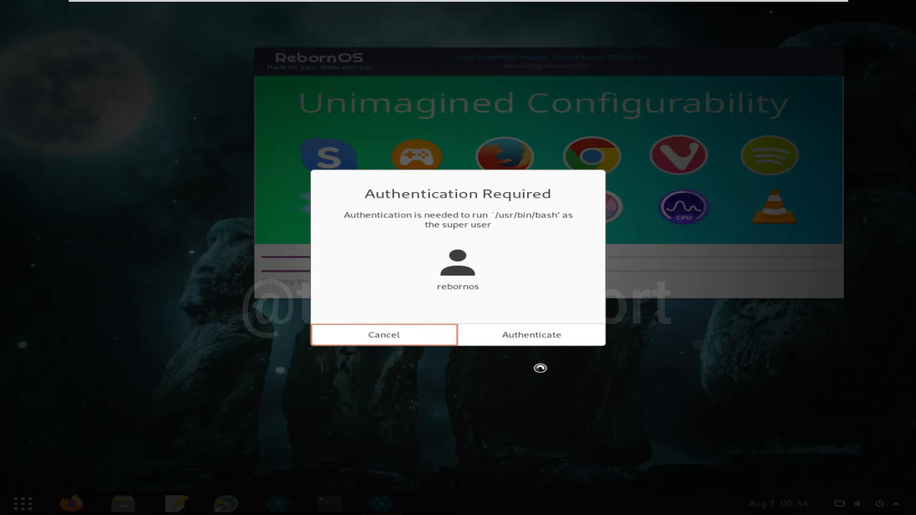
{"action": "left_click", "coordinate": [538, 345]}
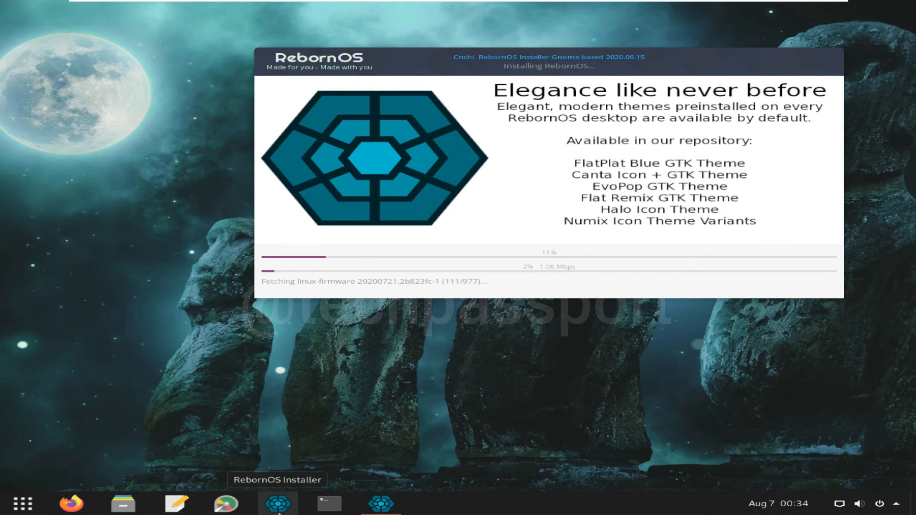
Step: Look through the applications overview and view the tools in the Utilities folder
{"action": "left_click", "coordinate": [22, 504]}
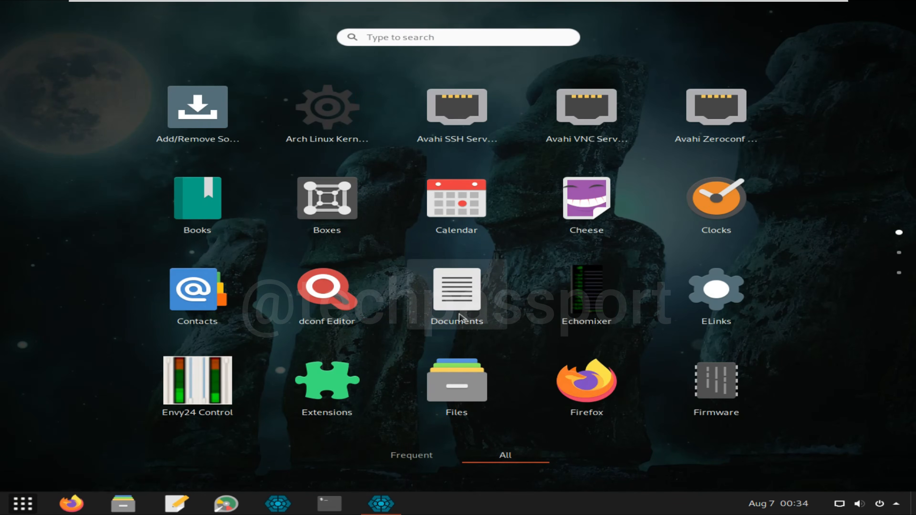
{"action": "scroll", "coordinate": [460, 316], "scroll_direction": "down", "scroll_amount": 1}
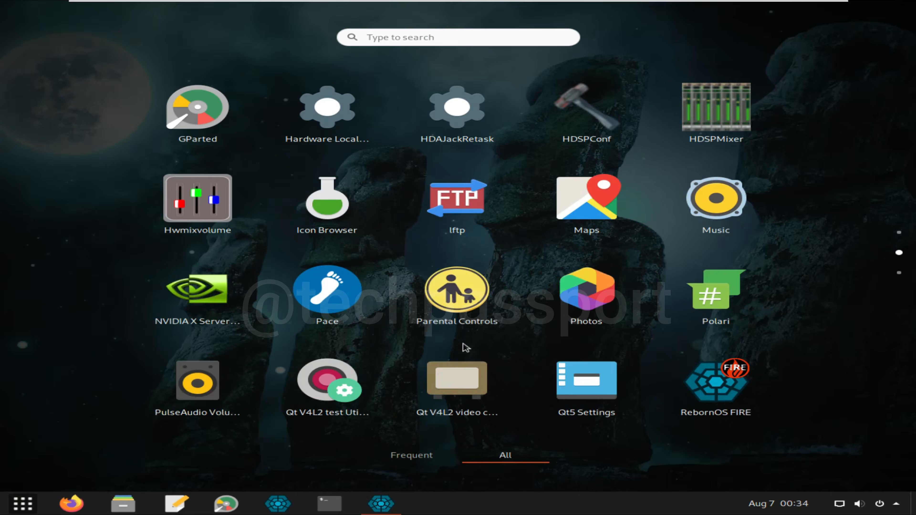
{"action": "scroll", "coordinate": [467, 400], "scroll_direction": "down", "scroll_amount": 1}
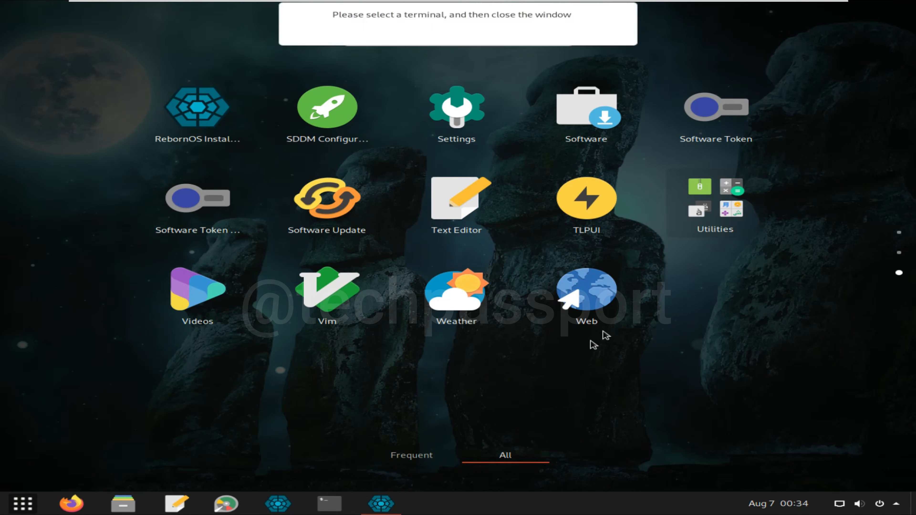
{"action": "left_click", "coordinate": [722, 213]}
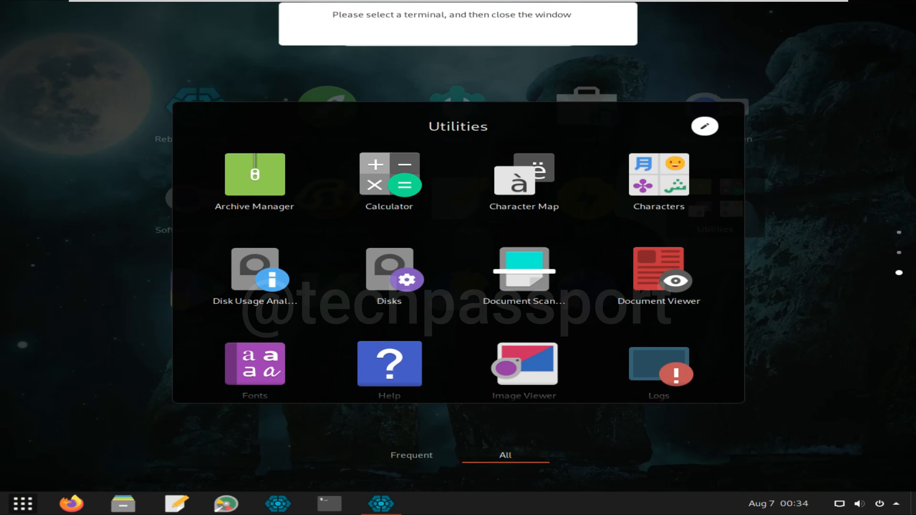
{"action": "left_click", "coordinate": [789, 131]}
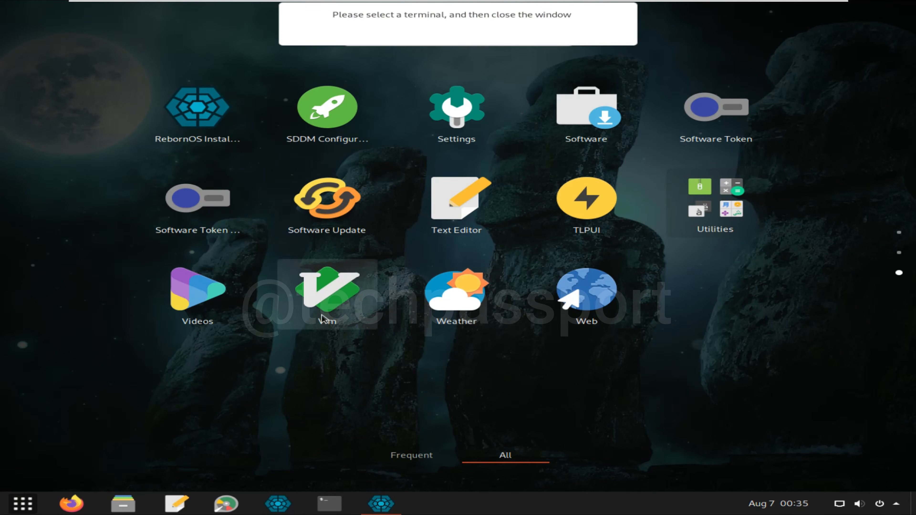
Step: Launch Vim, close its terminal window, and exit the favorite-terminal dialog without selecting a terminal
{"action": "left_click", "coordinate": [345, 303]}
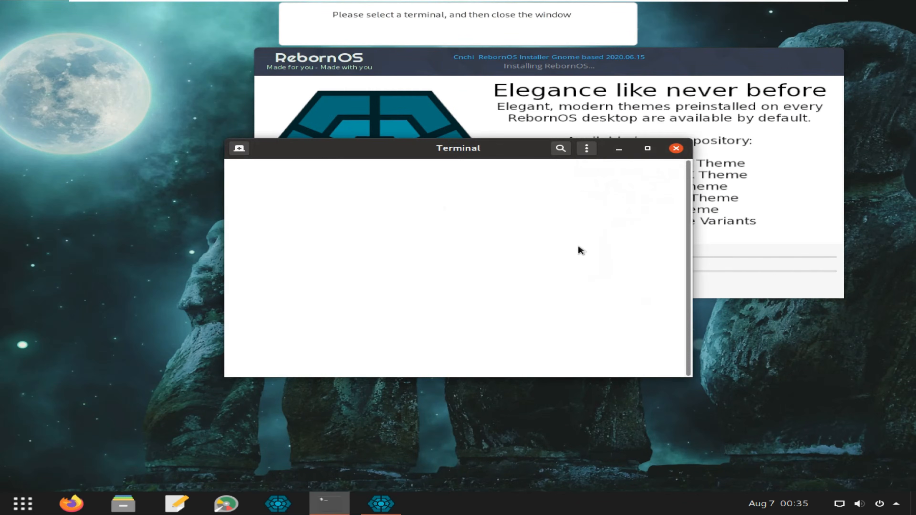
{"action": "left_click", "coordinate": [677, 149]}
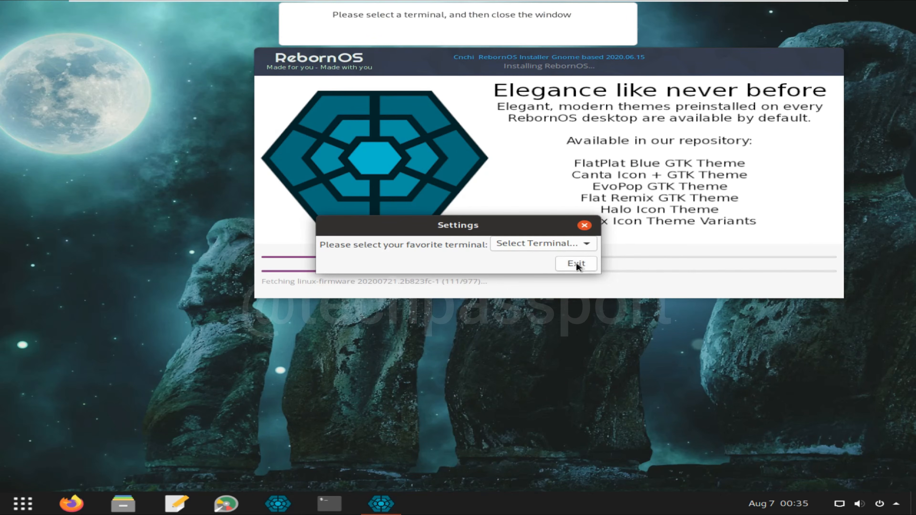
{"action": "left_click", "coordinate": [576, 263]}
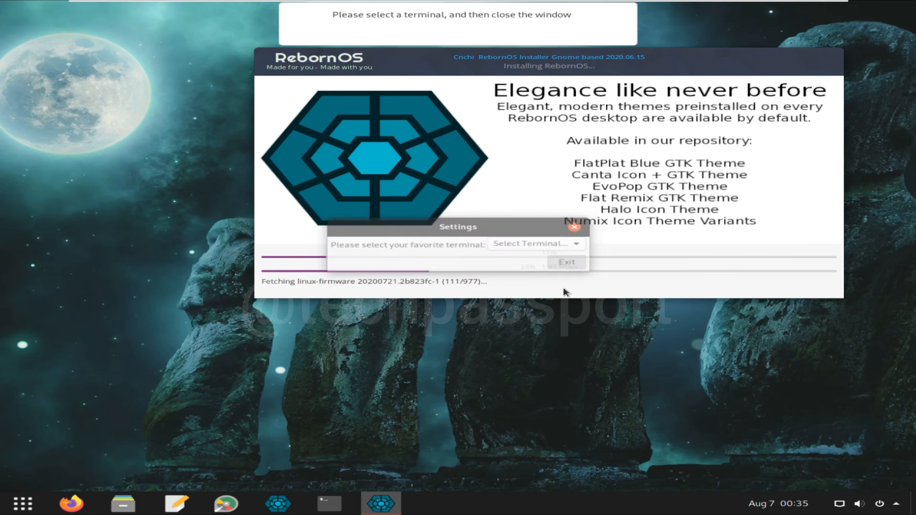
Step: Open TLPUI from the applications overview, view its General power configuration, and close it
{"action": "left_click", "coordinate": [22, 506]}
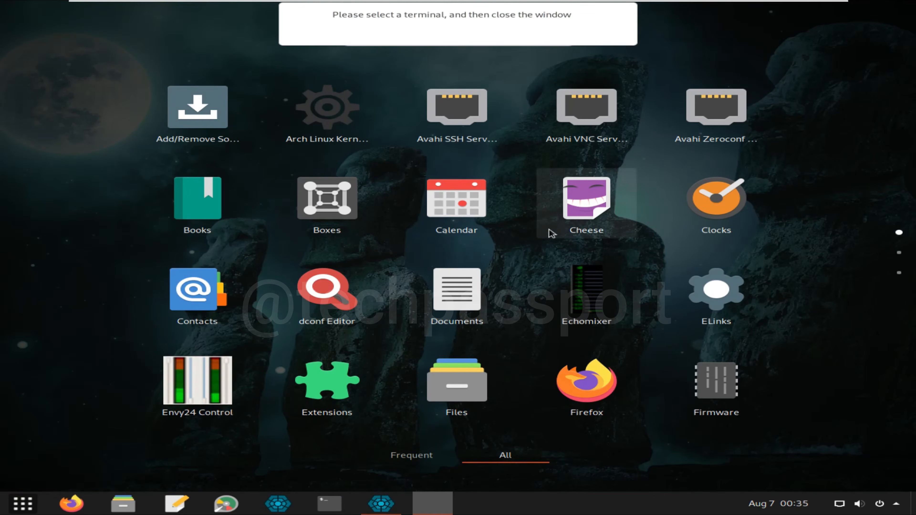
{"action": "scroll", "coordinate": [521, 276], "scroll_direction": "down", "scroll_amount": 2}
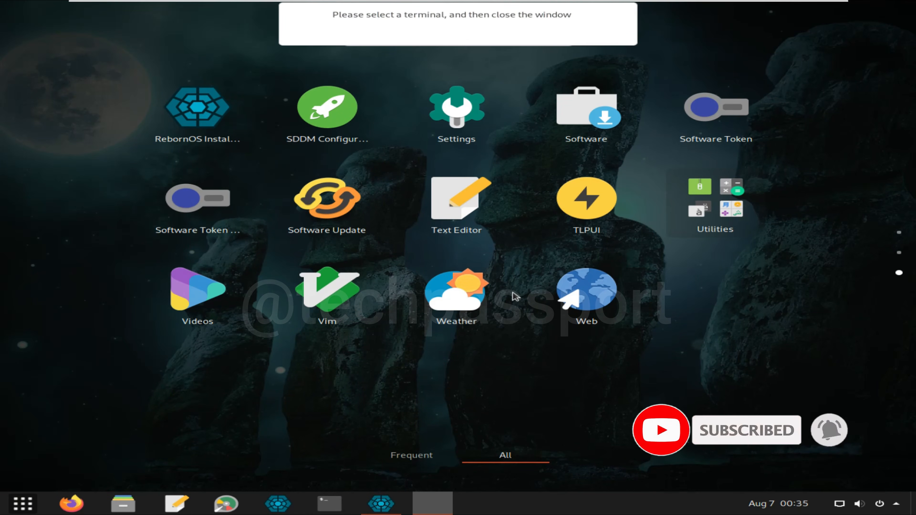
{"action": "left_click", "coordinate": [587, 216]}
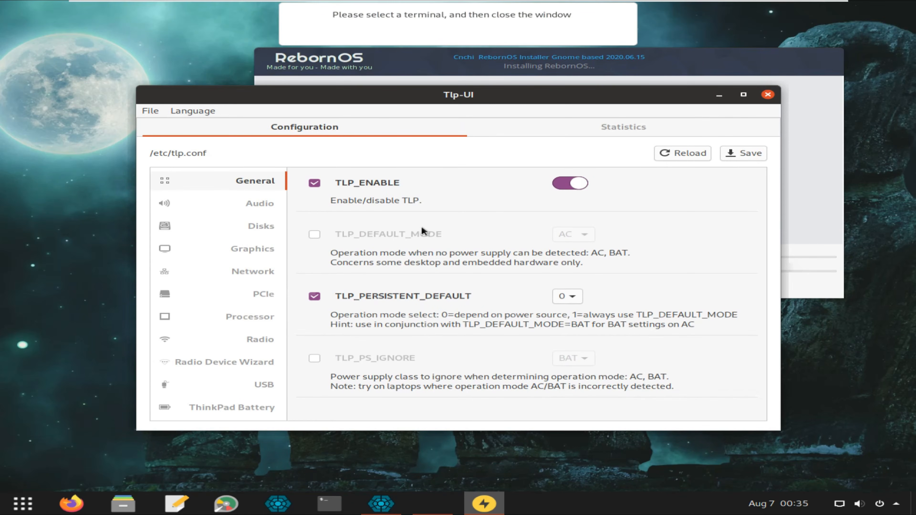
{"action": "left_click", "coordinate": [768, 95]}
{"action": "left_click", "coordinate": [746, 143]}
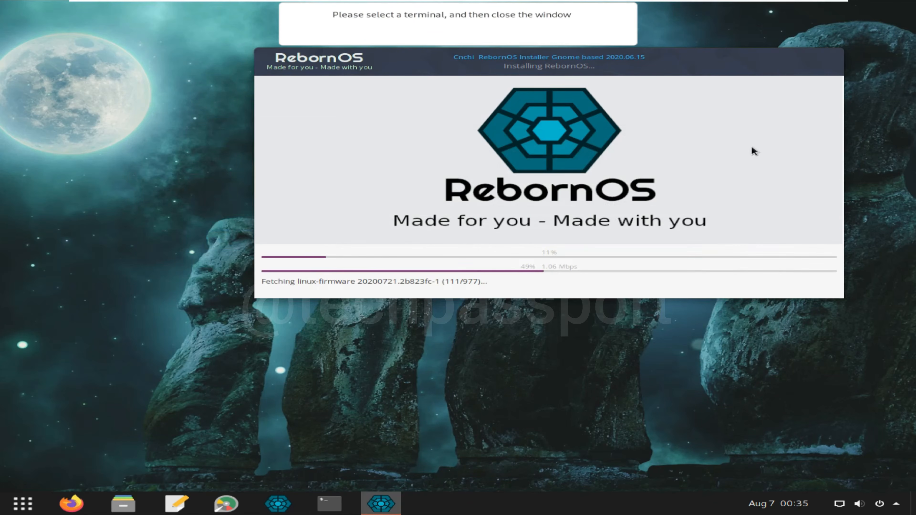
Step: Open the system Settings from the applications overview and view the Bluetooth and Network pages
{"action": "left_click", "coordinate": [22, 504]}
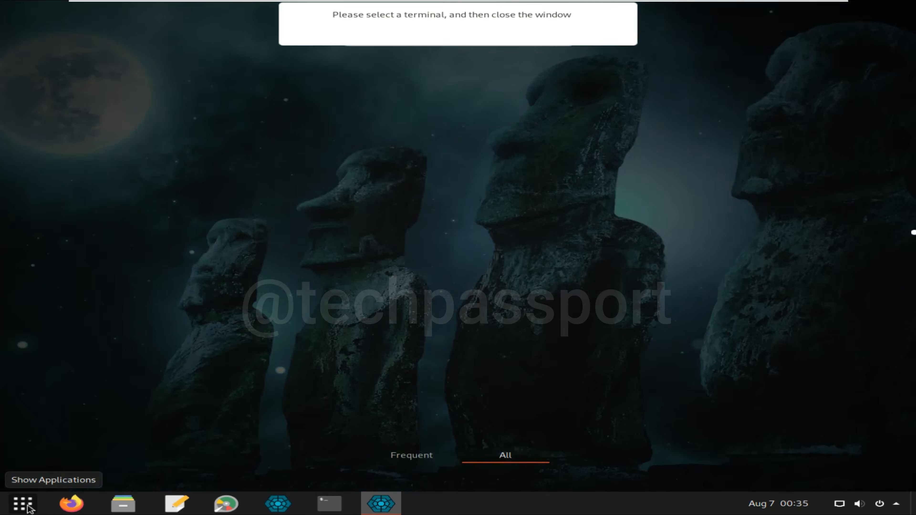
{"action": "scroll", "coordinate": [528, 307], "scroll_direction": "down", "scroll_amount": 2}
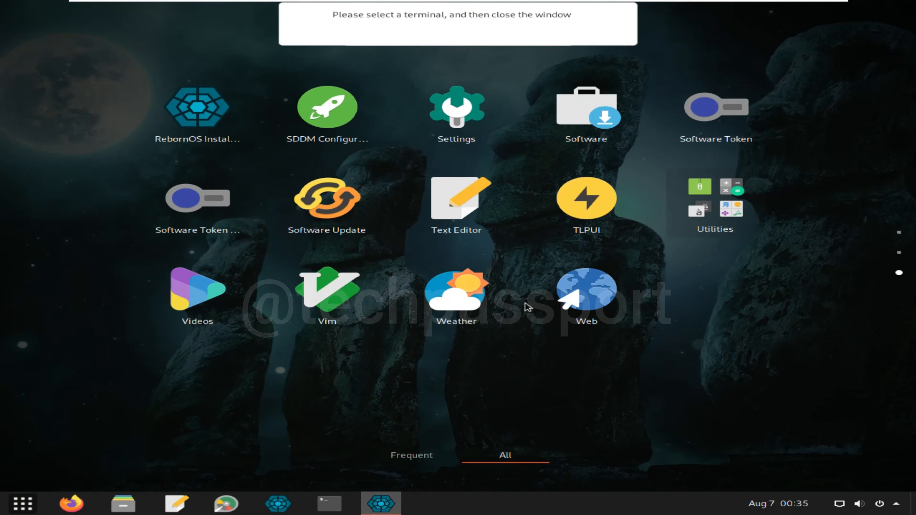
{"action": "left_click", "coordinate": [491, 151]}
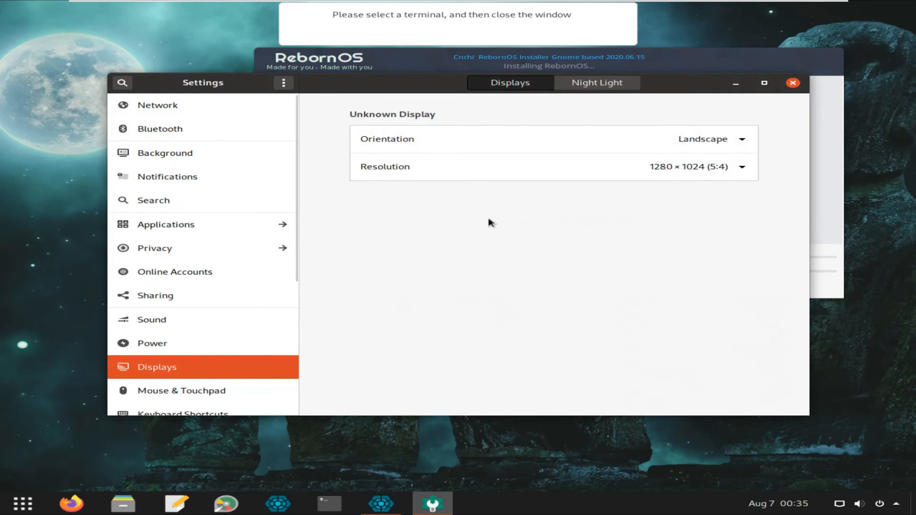
{"action": "left_click", "coordinate": [171, 108]}
{"action": "left_click", "coordinate": [171, 131]}
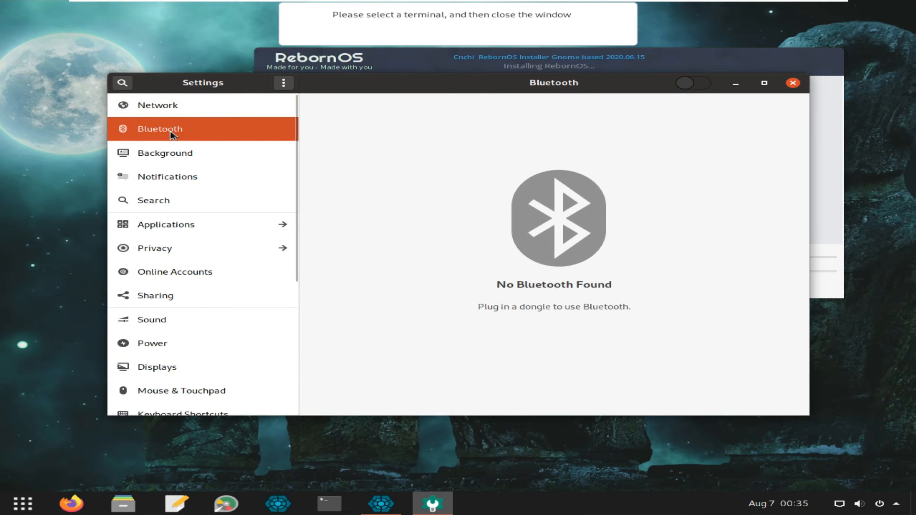
{"action": "left_click", "coordinate": [245, 106]}
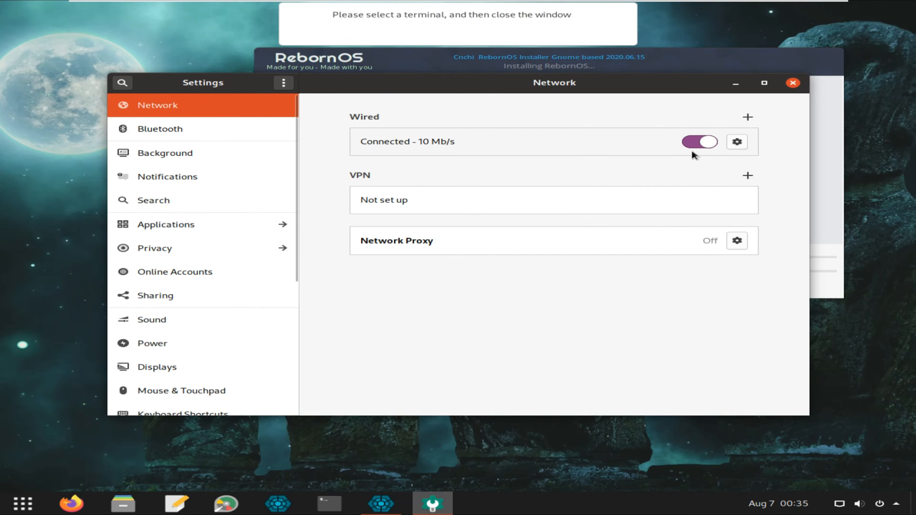
Step: Examine the wired connection's details, identity, IPv4, IPv6 and security settings, and cancel without changes
{"action": "left_click", "coordinate": [738, 143]}
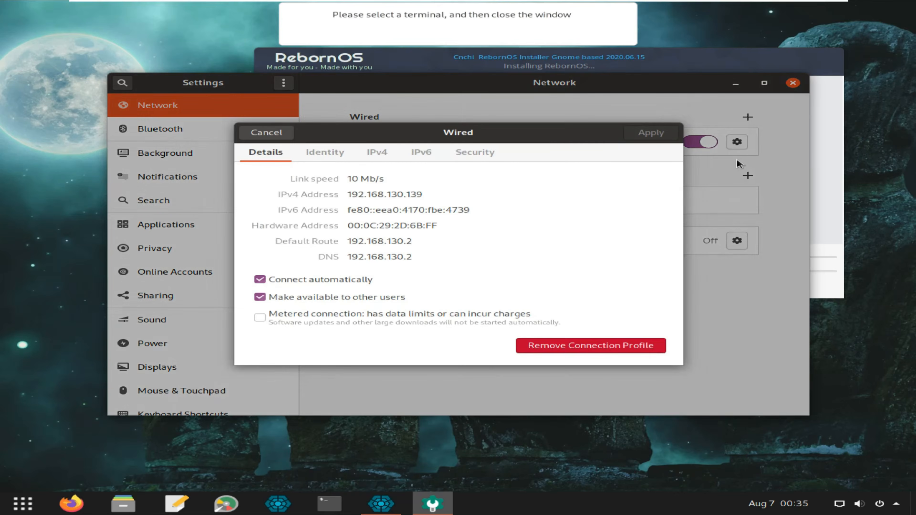
{"action": "left_click", "coordinate": [310, 154]}
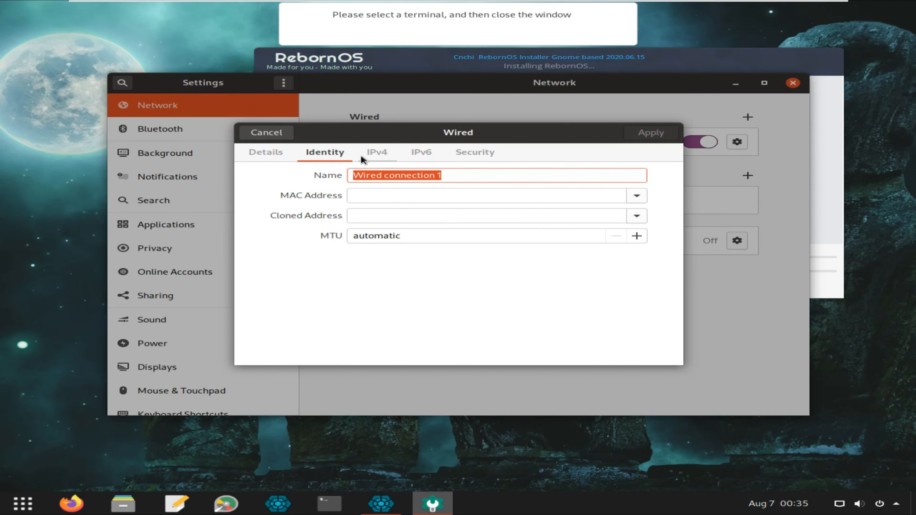
{"action": "left_click", "coordinate": [376, 156]}
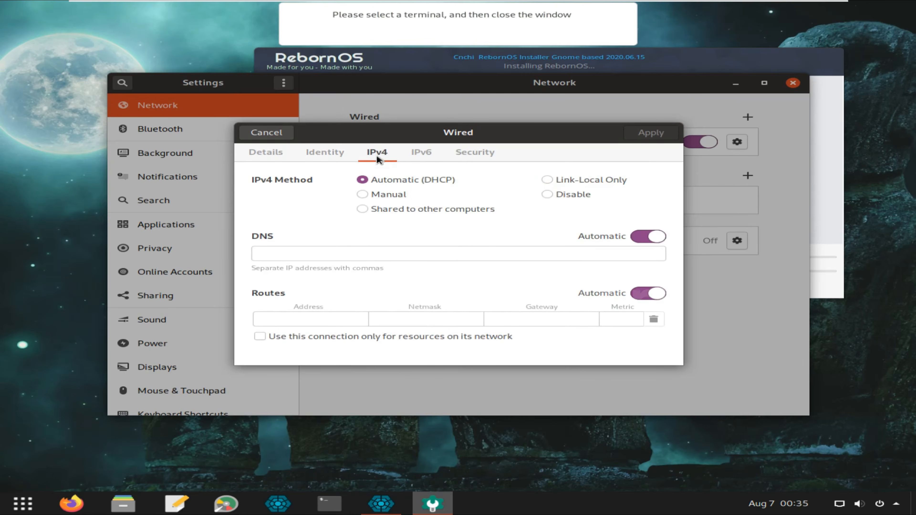
{"action": "left_click", "coordinate": [418, 154]}
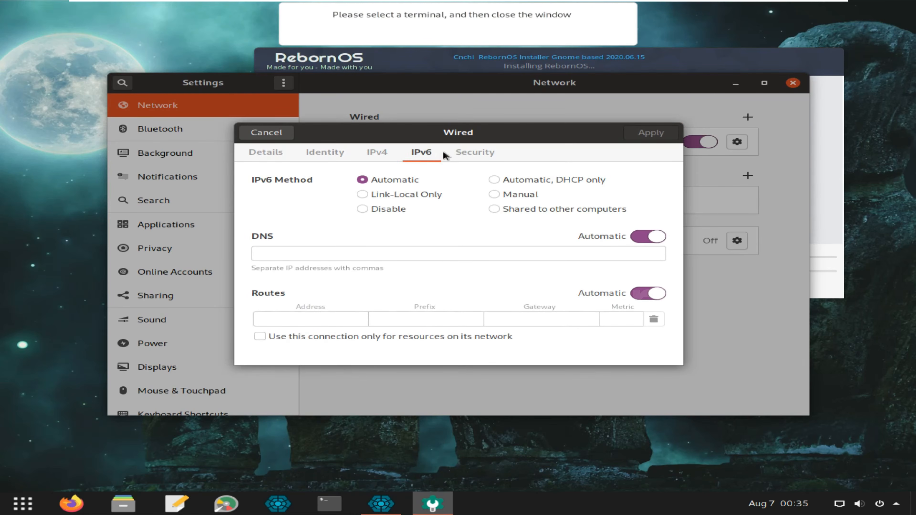
{"action": "left_click", "coordinate": [468, 147]}
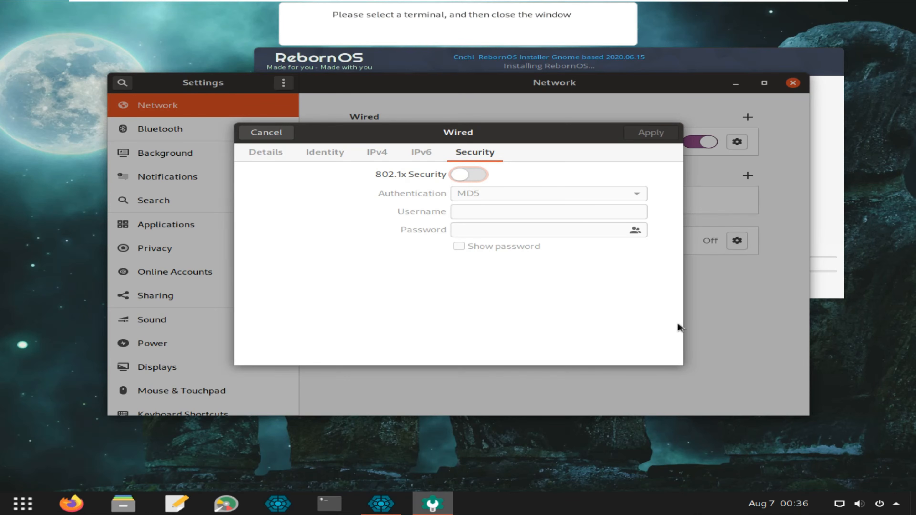
{"action": "left_click", "coordinate": [258, 149]}
{"action": "left_click", "coordinate": [276, 134]}
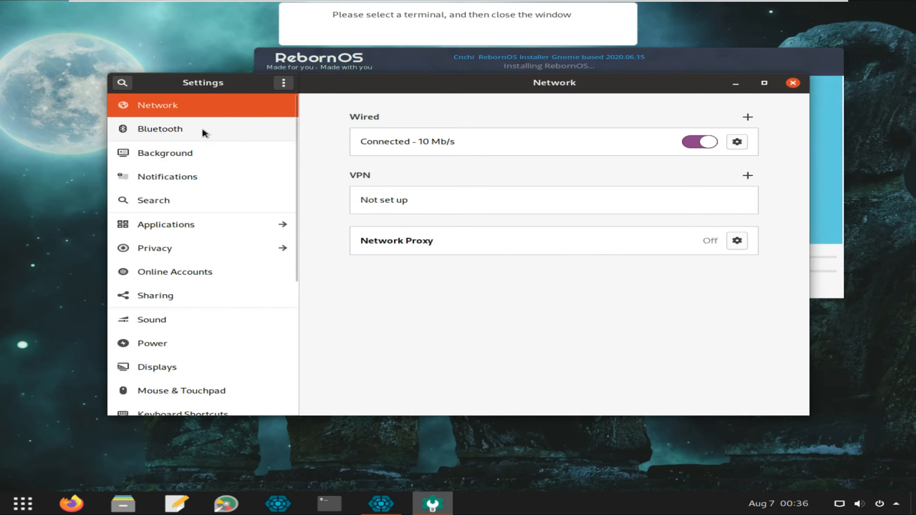
Step: Set the desktop background to the wallpaper with vertical rainbow-colored stripes
{"action": "left_click", "coordinate": [203, 134]}
{"action": "left_click", "coordinate": [201, 153]}
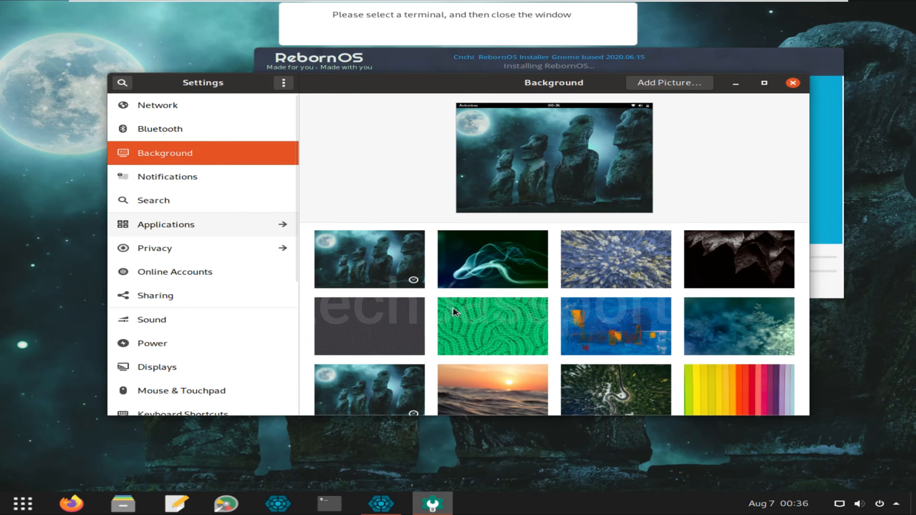
{"action": "scroll", "coordinate": [455, 311], "scroll_direction": "down", "scroll_amount": 3}
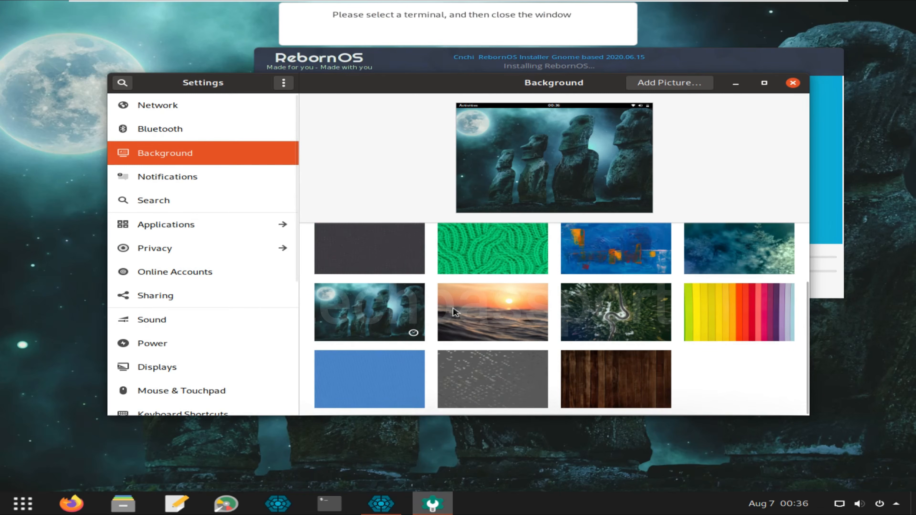
{"action": "left_click", "coordinate": [779, 330]}
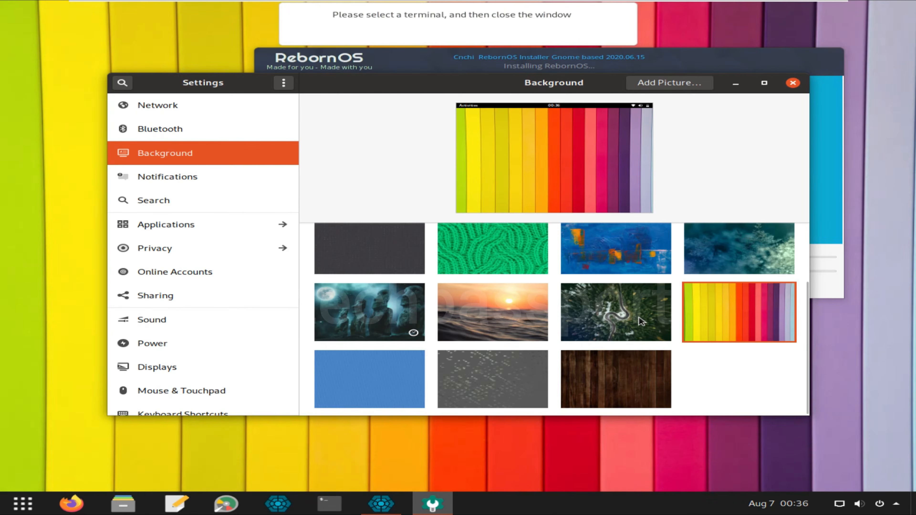
{"action": "scroll", "coordinate": [615, 333], "scroll_direction": "up", "scroll_amount": 1}
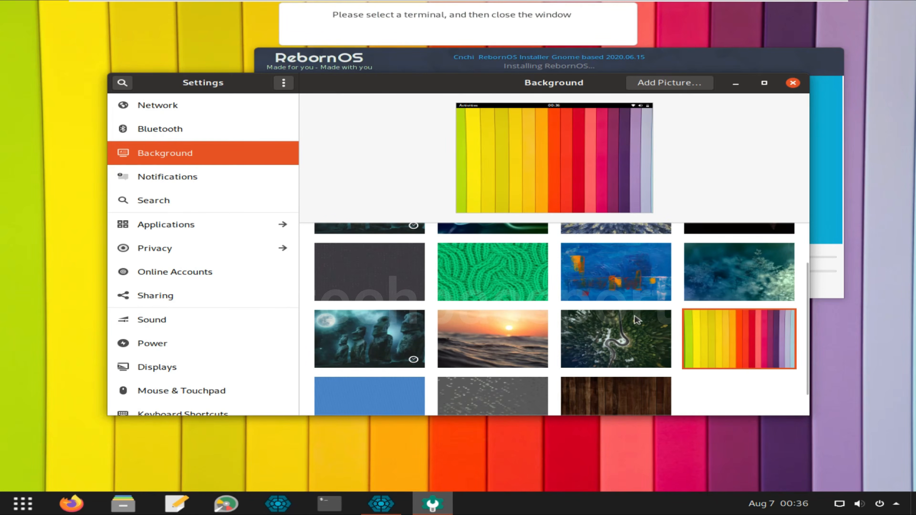
Step: Try the blue abstract painting wallpaper, and set the desktop background to the green smoke wallpaper
{"action": "left_click", "coordinate": [636, 293]}
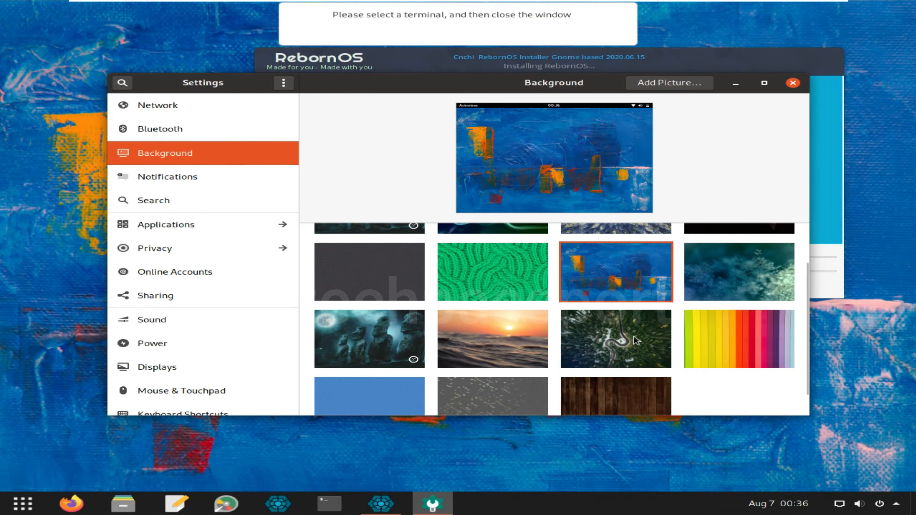
{"action": "scroll", "coordinate": [635, 341], "scroll_direction": "up", "scroll_amount": 1}
{"action": "scroll", "coordinate": [635, 346], "scroll_direction": "up", "scroll_amount": 1}
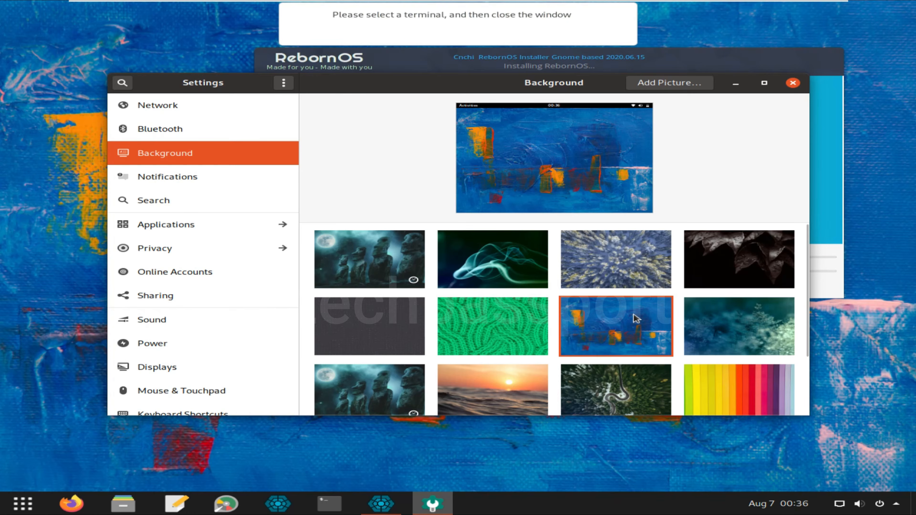
{"action": "left_click", "coordinate": [512, 262]}
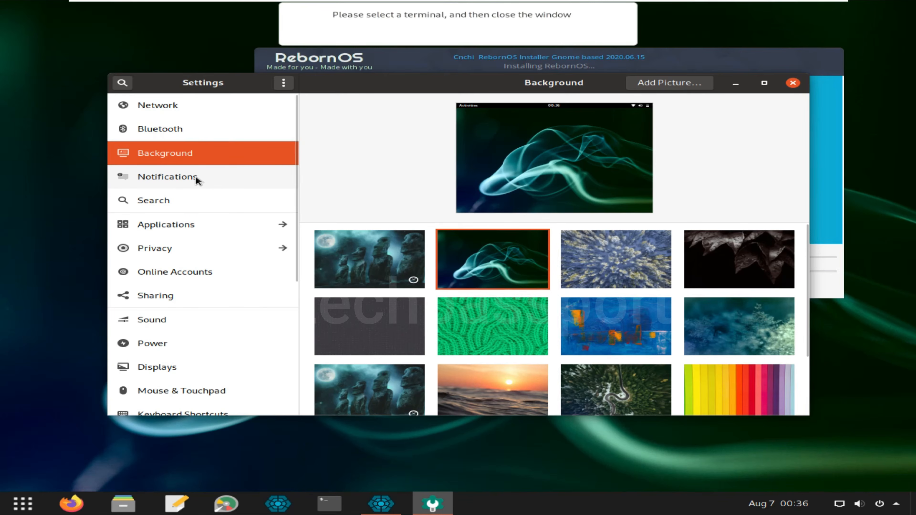
Step: View the Notifications and Search settings and Archive Manager's application settings, and close Settings
{"action": "left_click", "coordinate": [234, 177]}
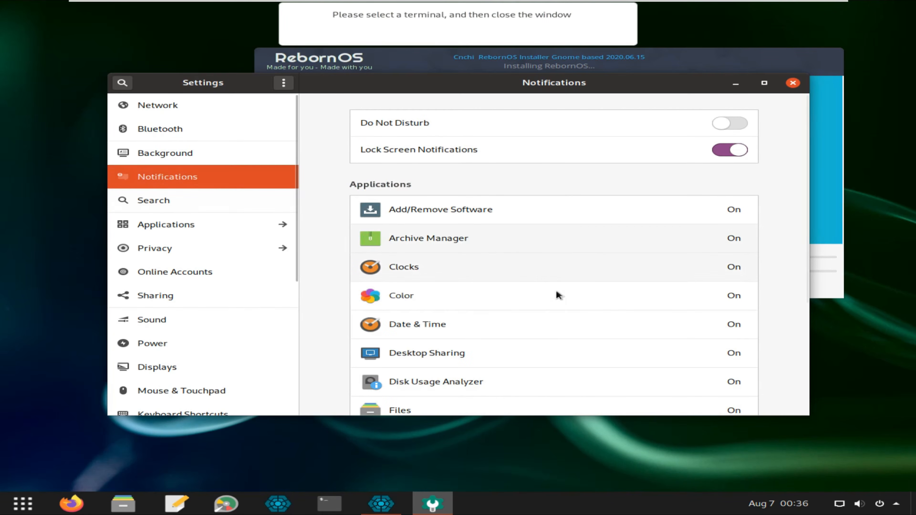
{"action": "scroll", "coordinate": [559, 299], "scroll_direction": "down", "scroll_amount": 5}
{"action": "scroll", "coordinate": [566, 329], "scroll_direction": "down", "scroll_amount": 1}
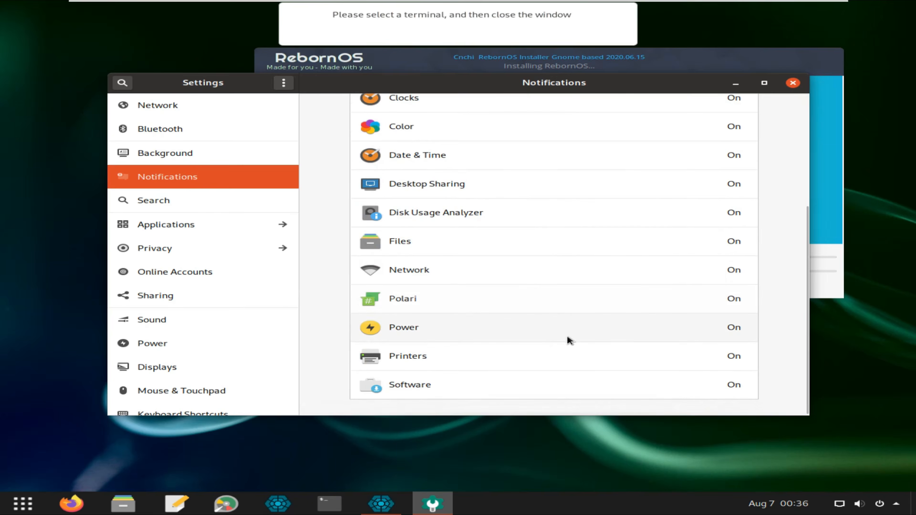
{"action": "left_click", "coordinate": [163, 203]}
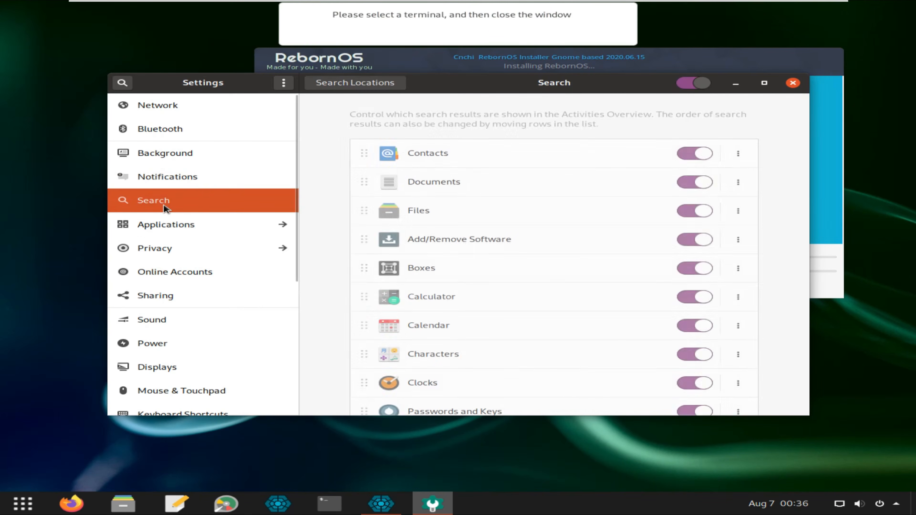
{"action": "left_click", "coordinate": [183, 230]}
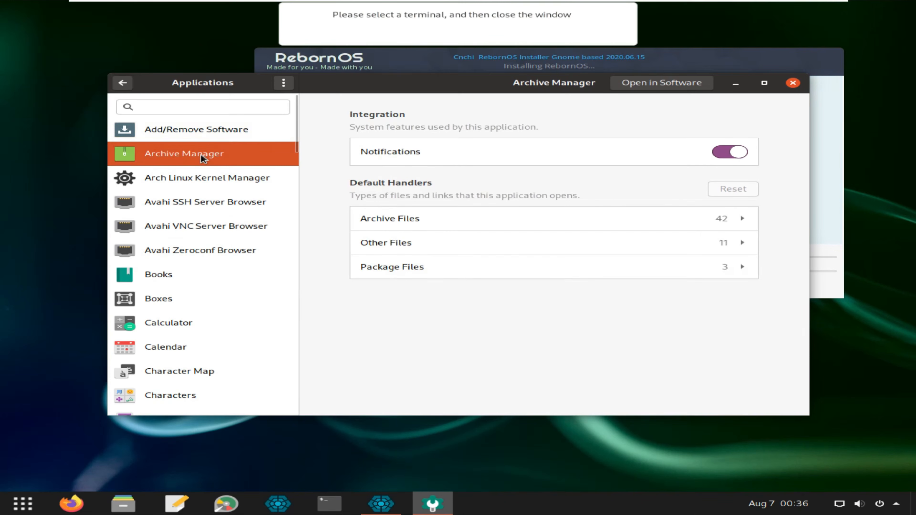
{"action": "left_click", "coordinate": [793, 84]}
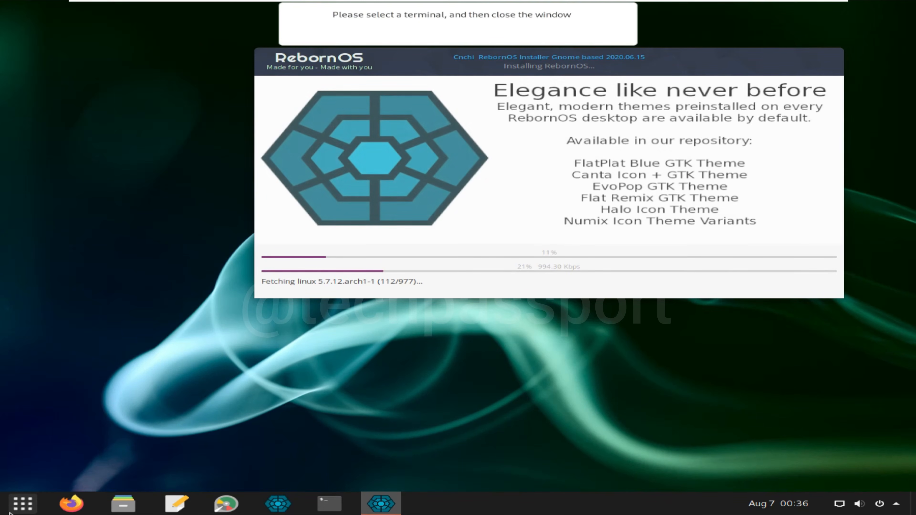
Step: Open the Firmware application from the applications overview
{"action": "left_click", "coordinate": [22, 503]}
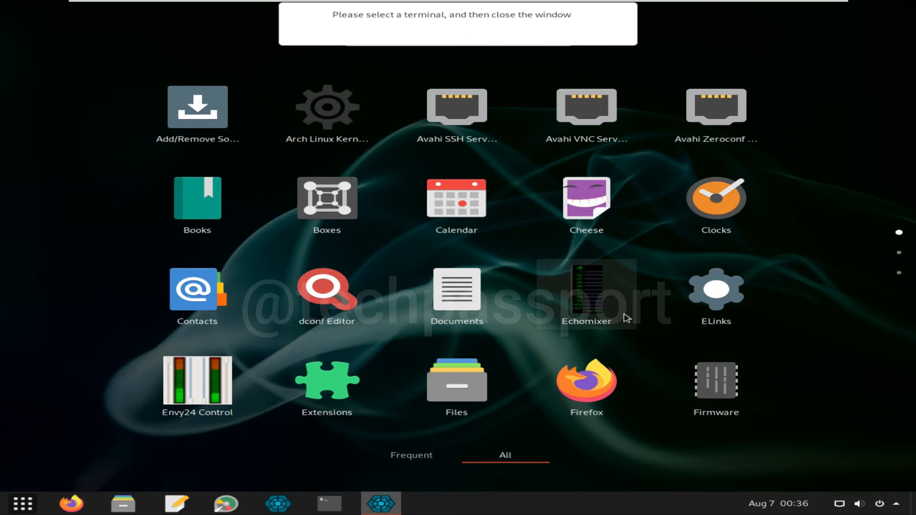
{"action": "left_click", "coordinate": [732, 378]}
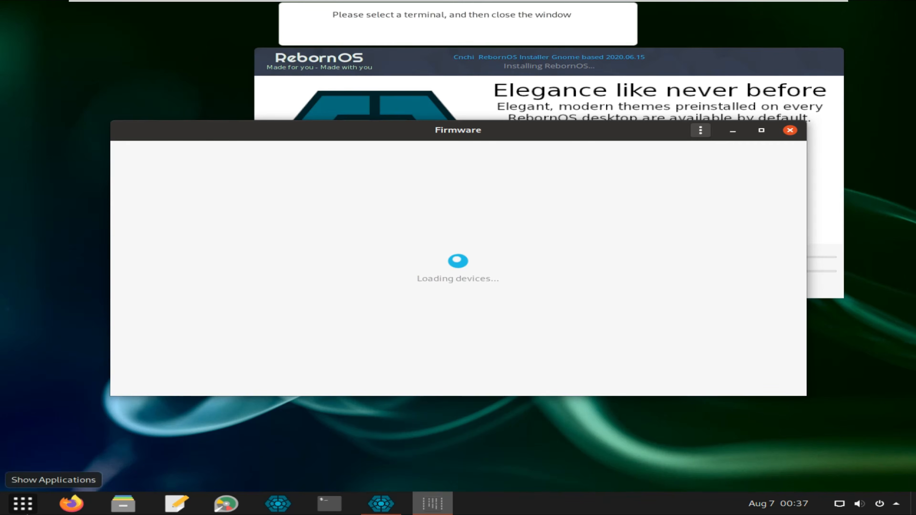
Step: Open the system monitor, view its processes, resources and file systems, and close it
{"action": "right_click", "coordinate": [28, 512]}
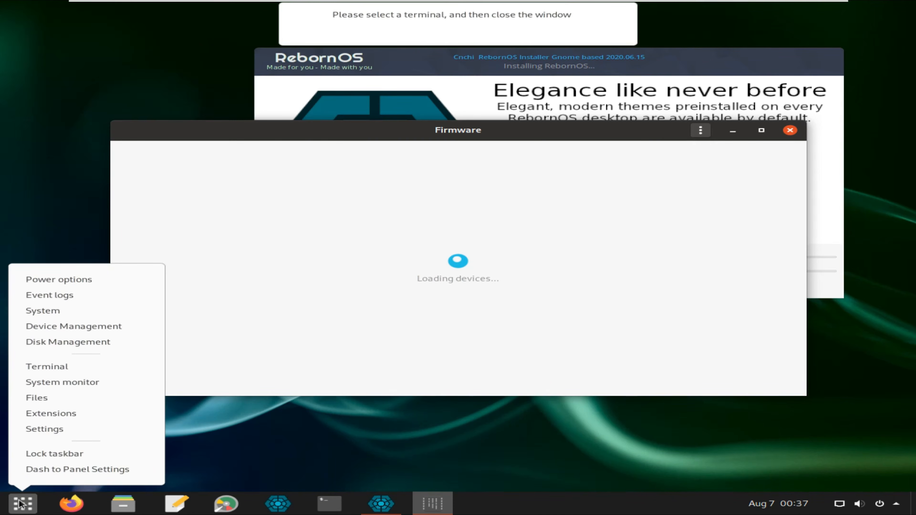
{"action": "left_click", "coordinate": [59, 379]}
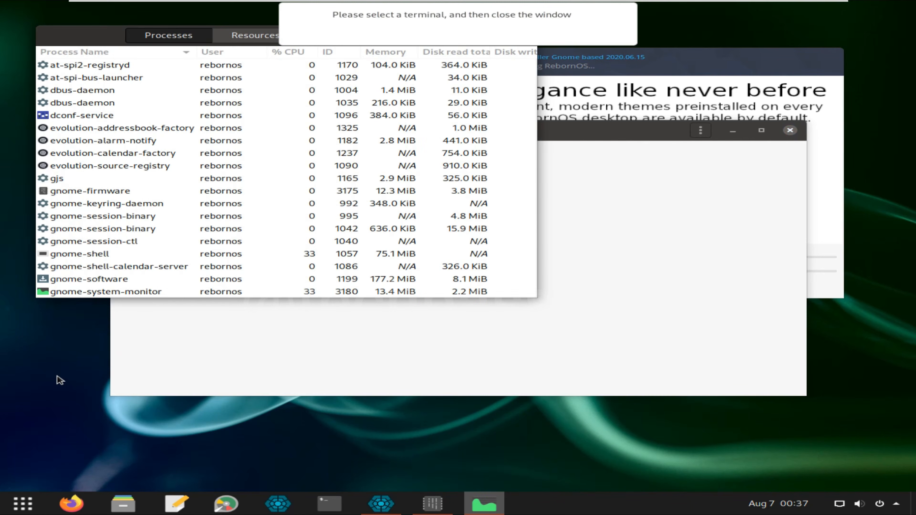
{"action": "left_click_drag", "start_coordinate": [75, 41], "coordinate": [117, 169]}
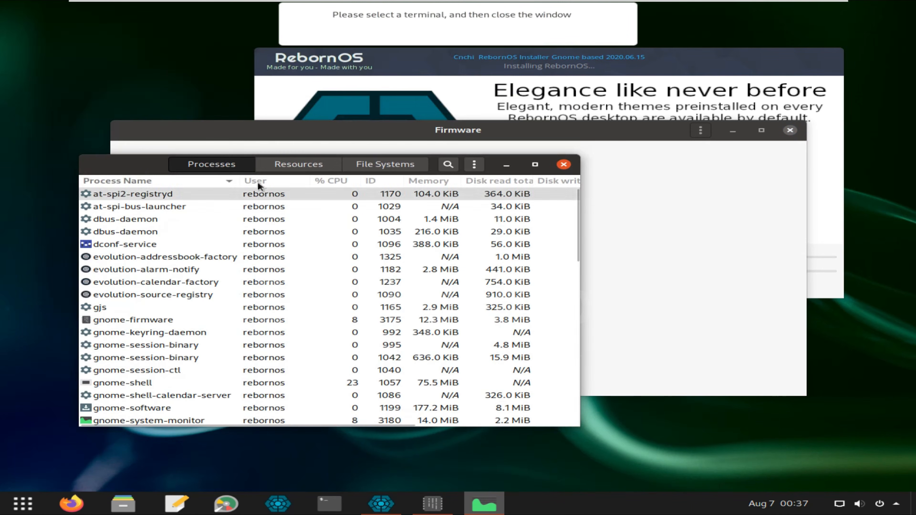
{"action": "left_click", "coordinate": [284, 168]}
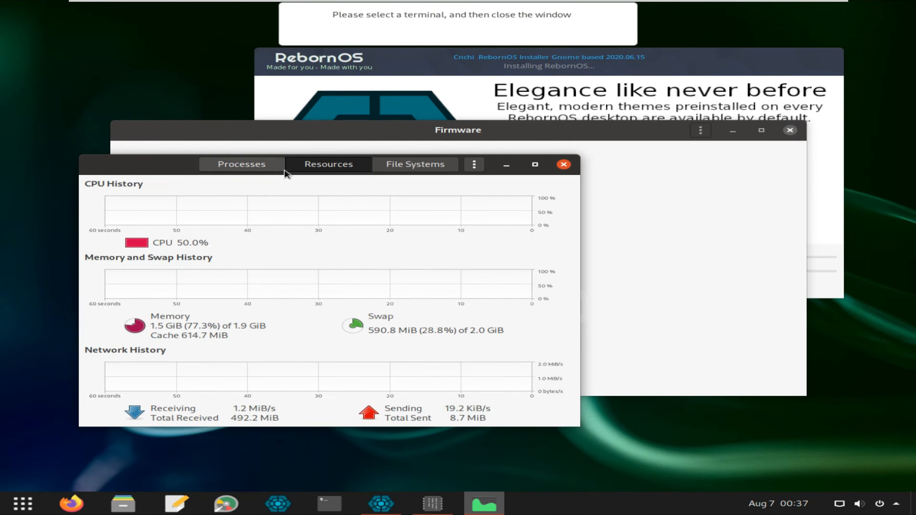
{"action": "left_click", "coordinate": [408, 170]}
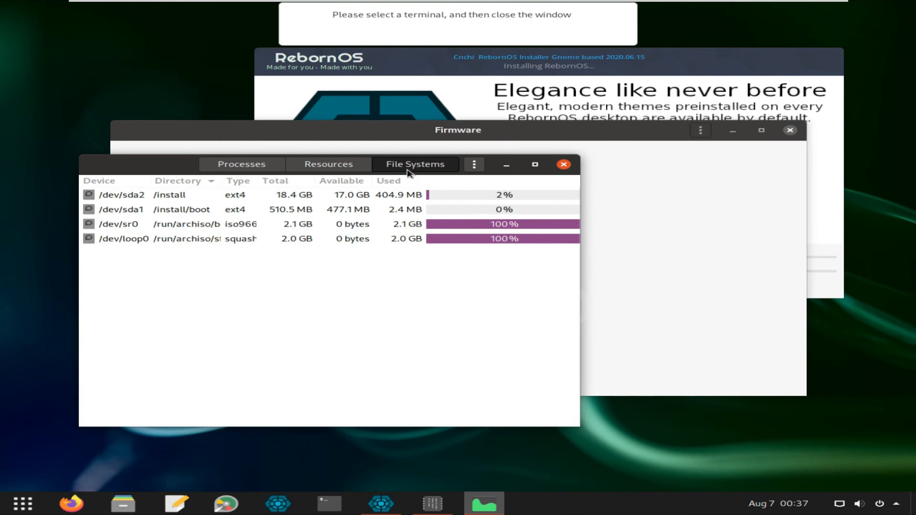
{"action": "left_click", "coordinate": [564, 165]}
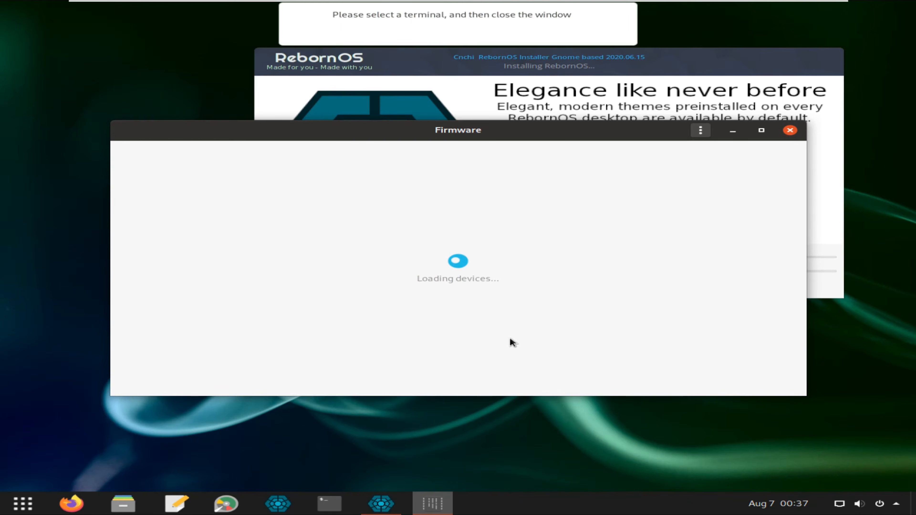
Step: Dismiss the notification about selecting a terminal
{"action": "left_click", "coordinate": [461, 16]}
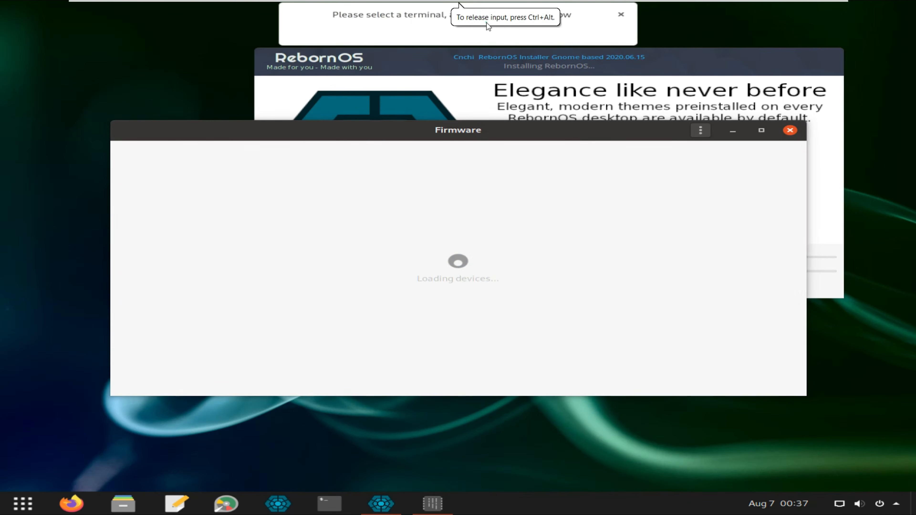
{"action": "left_click", "coordinate": [622, 18]}
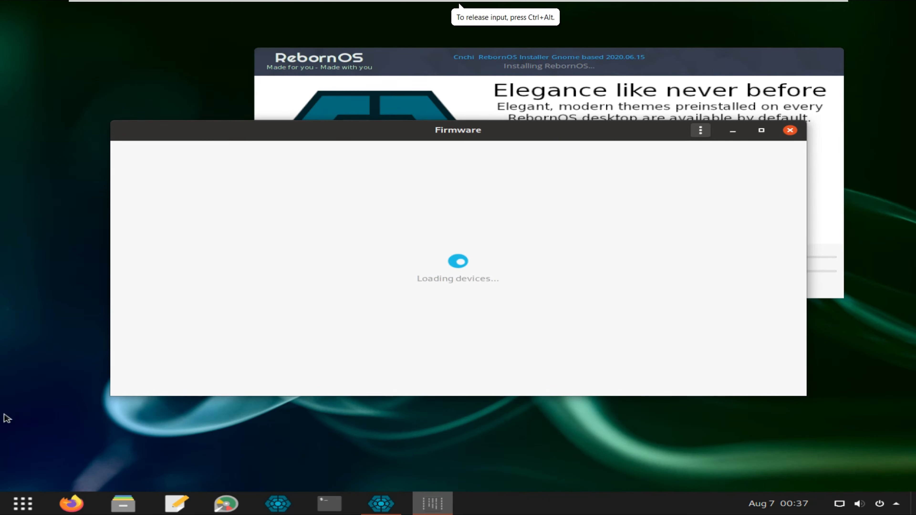
Step: Open Pace from the applications overview, view its repositories, options and mirror list, and close both Pace and Firmware
{"action": "left_click", "coordinate": [22, 503]}
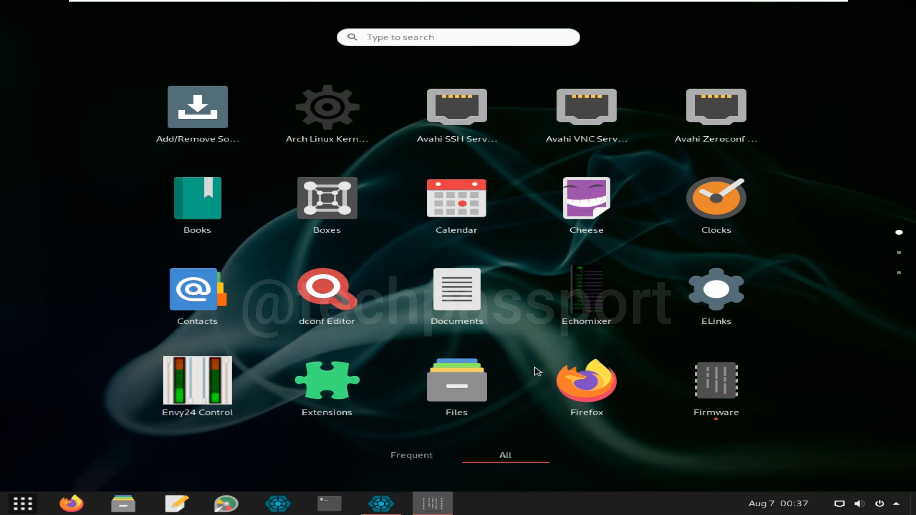
{"action": "scroll", "coordinate": [538, 372], "scroll_direction": "down", "scroll_amount": 1}
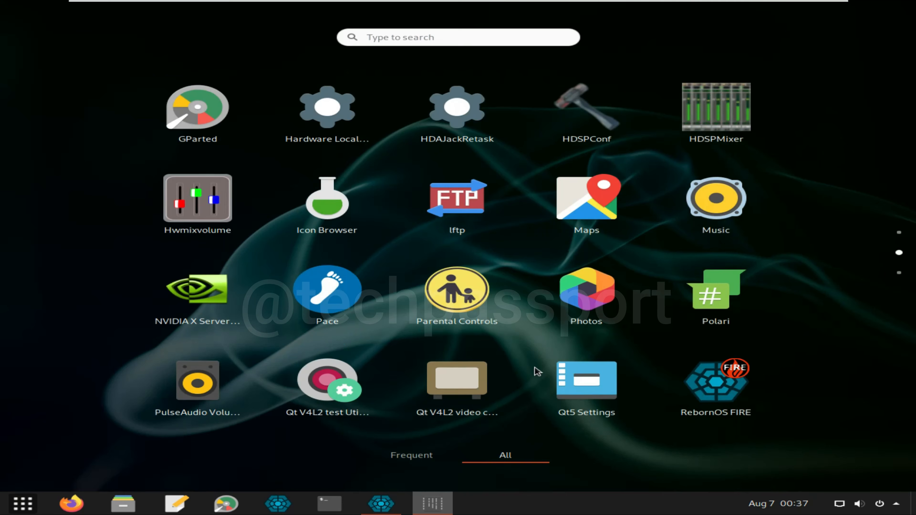
{"action": "left_click", "coordinate": [350, 309]}
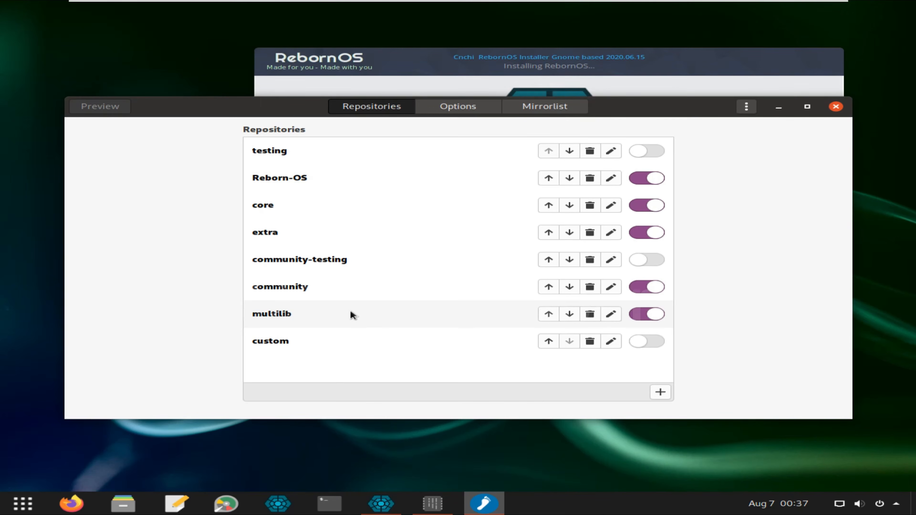
{"action": "left_click", "coordinate": [475, 107]}
{"action": "left_click", "coordinate": [538, 114]}
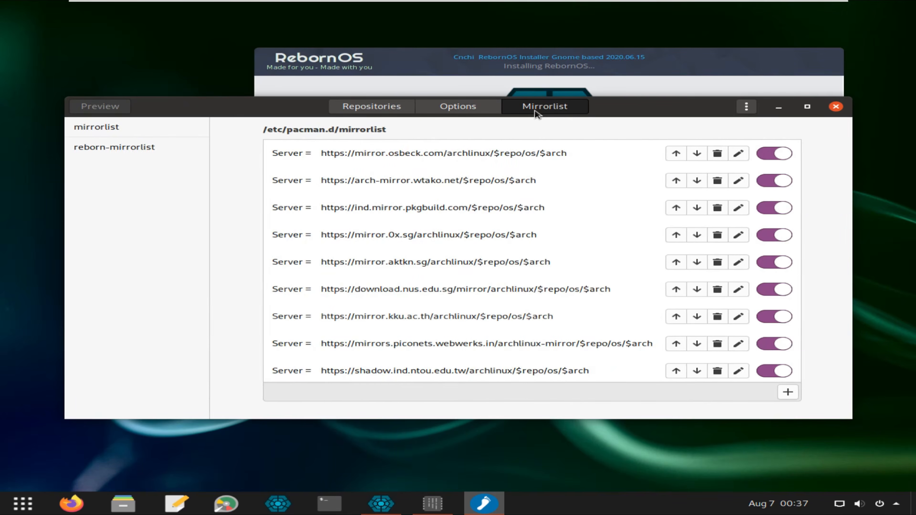
{"action": "left_click", "coordinate": [837, 106]}
{"action": "left_click", "coordinate": [790, 130]}
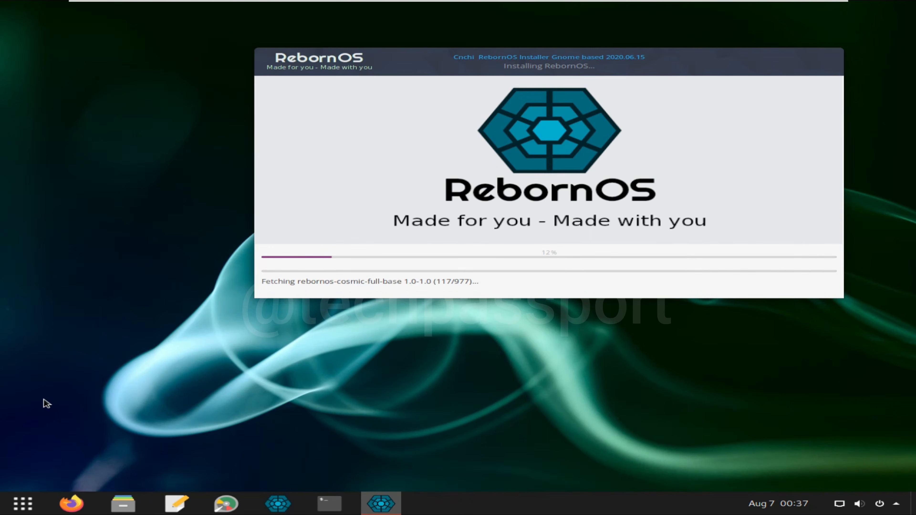
Step: Open Photos from the applications overview, view its photo library, and close it
{"action": "left_click", "coordinate": [23, 504]}
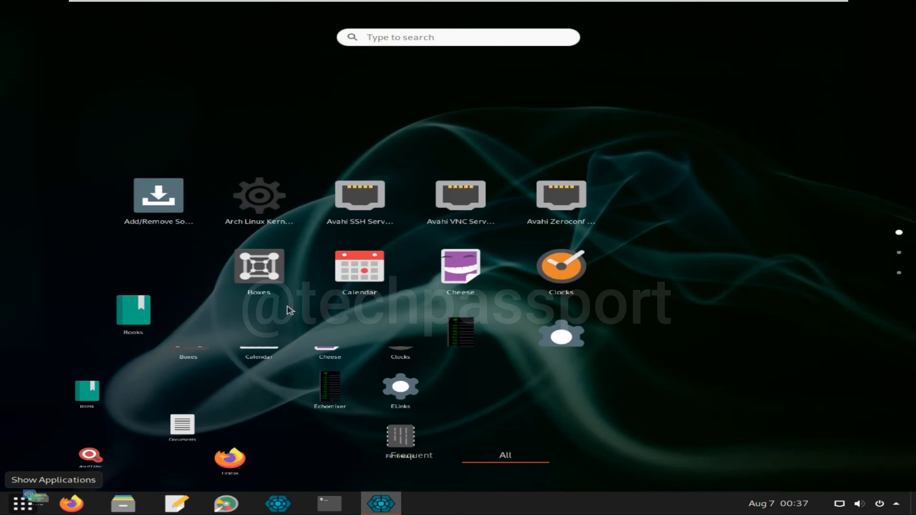
{"action": "scroll", "coordinate": [379, 282], "scroll_direction": "down", "scroll_amount": 1}
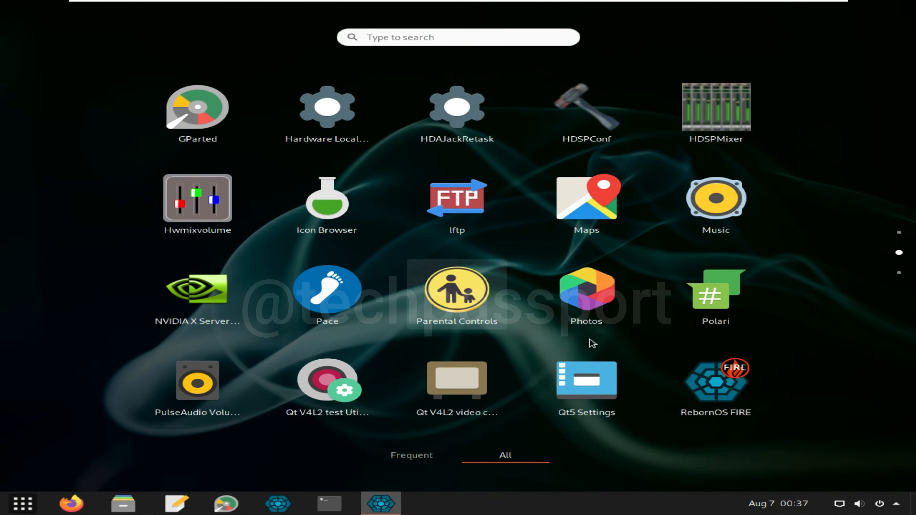
{"action": "left_click", "coordinate": [596, 300]}
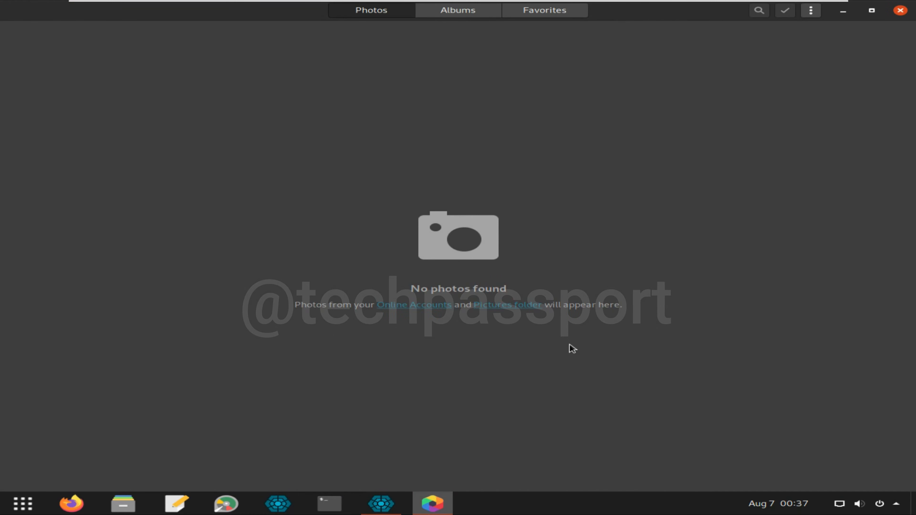
{"action": "left_click", "coordinate": [899, 15]}
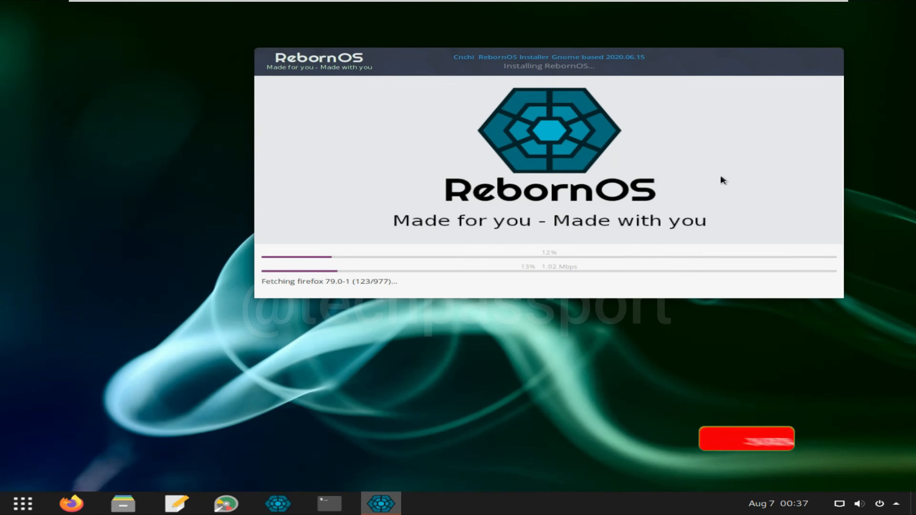
Step: Open Polari, view the room selection for the GNOME network, cancel its setup, and close it
{"action": "left_click", "coordinate": [30, 508]}
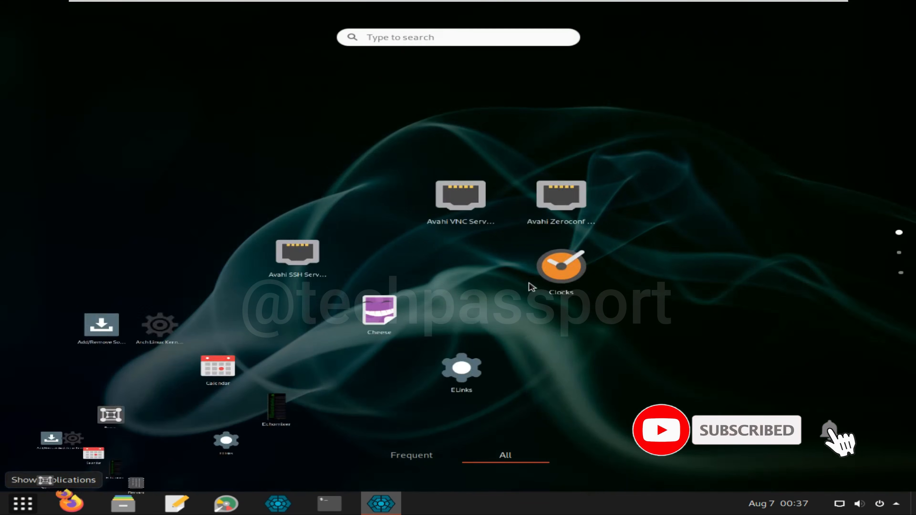
{"action": "scroll", "coordinate": [532, 289], "scroll_direction": "down", "scroll_amount": 1}
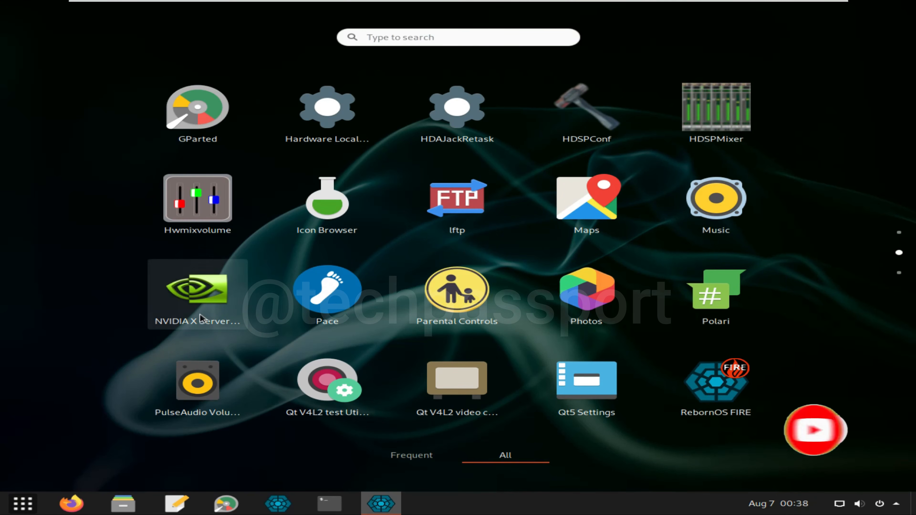
{"action": "left_click", "coordinate": [710, 300]}
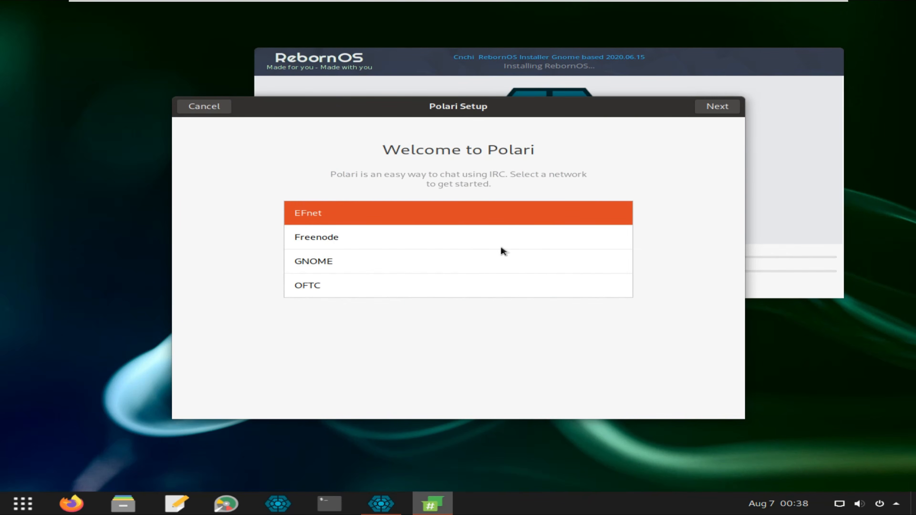
{"action": "left_click", "coordinate": [369, 266]}
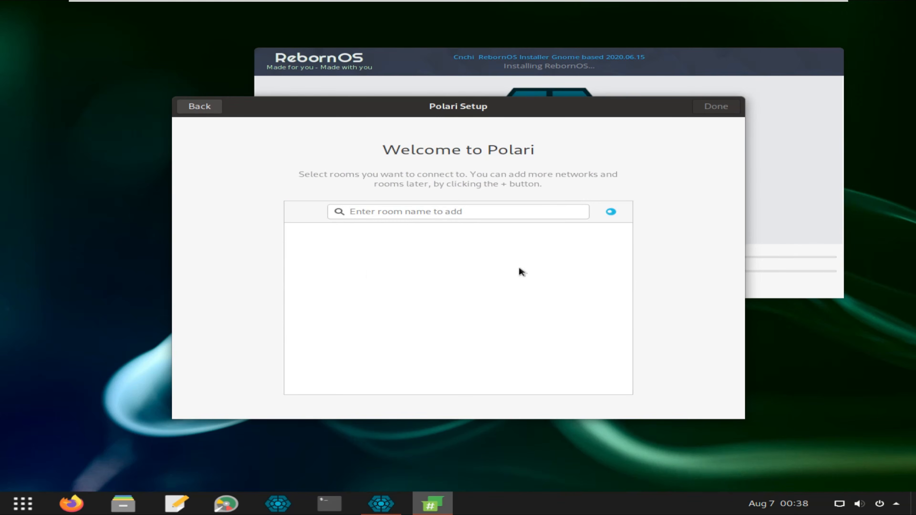
{"action": "left_click", "coordinate": [189, 106]}
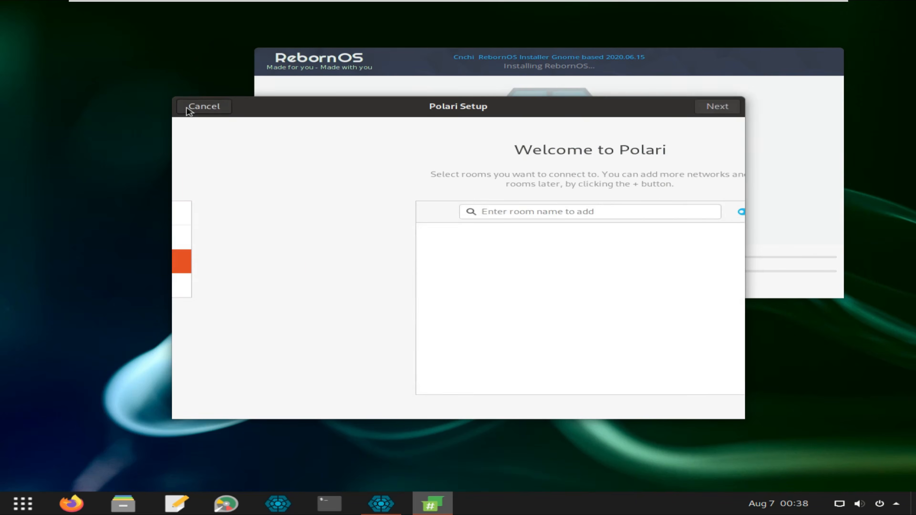
{"action": "left_click", "coordinate": [207, 108]}
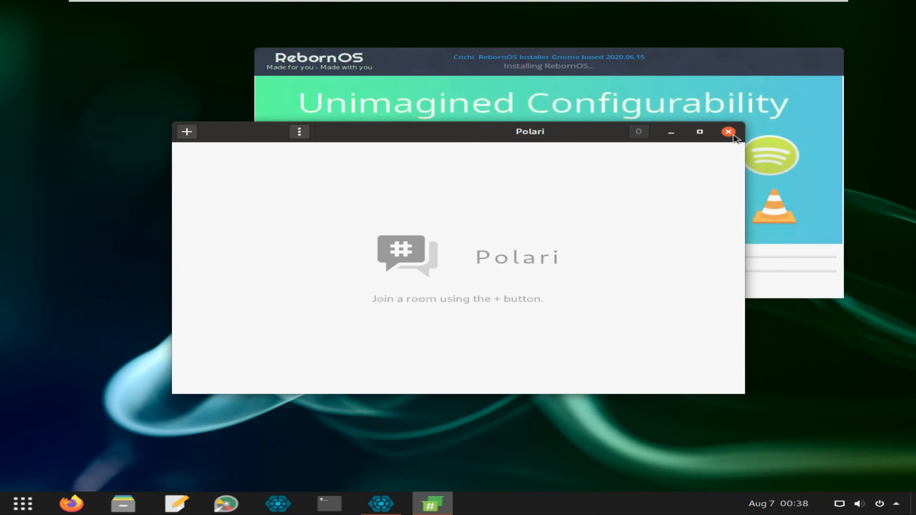
{"action": "left_click", "coordinate": [729, 132]}
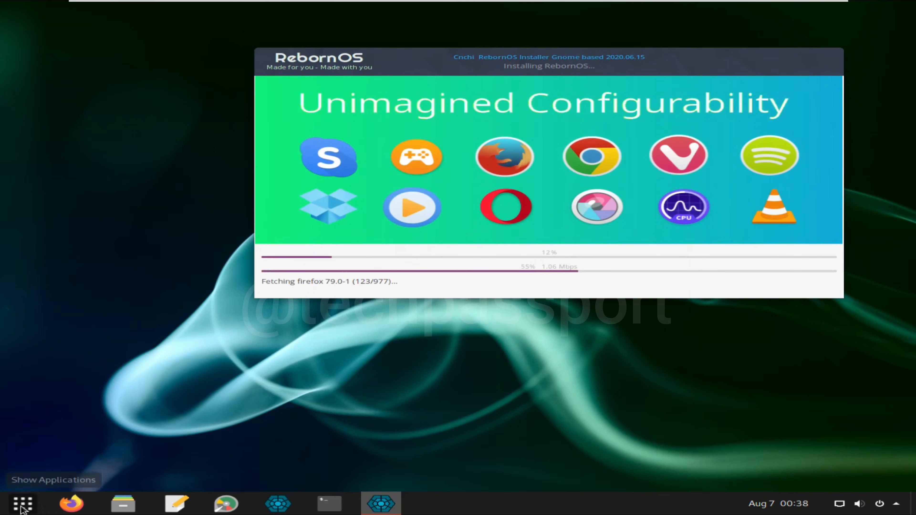
Step: Open Maps from the applications overview and look around the region surrounding Barguna, Betagi and Barisal
{"action": "left_click", "coordinate": [34, 507]}
{"action": "scroll", "coordinate": [393, 411], "scroll_direction": "down", "scroll_amount": 1}
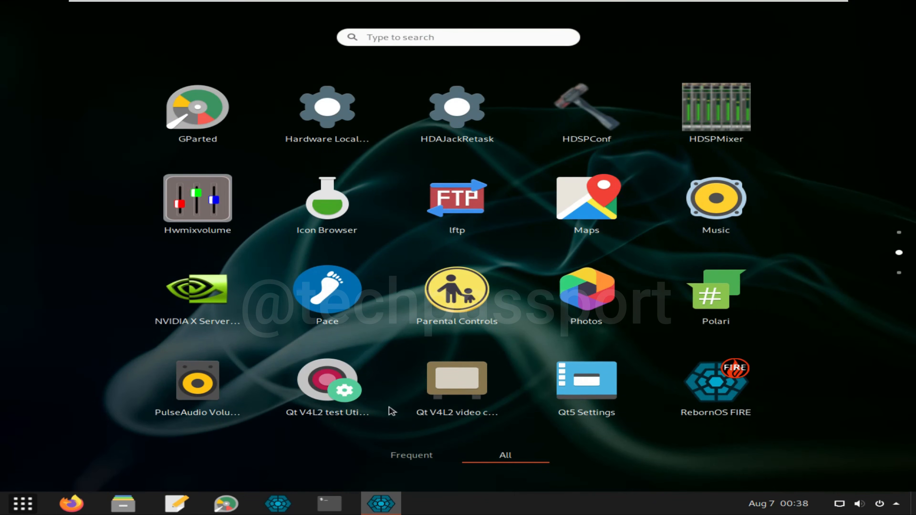
{"action": "left_click", "coordinate": [577, 213]}
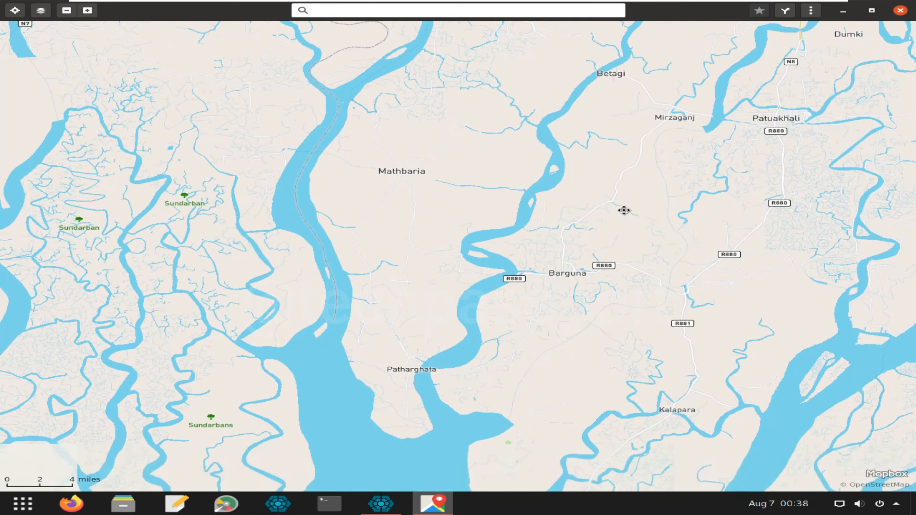
{"action": "left_click_drag", "start_coordinate": [624, 210], "coordinate": [435, 391]}
{"action": "scroll", "coordinate": [446, 283], "scroll_direction": "up", "scroll_amount": 5}
{"action": "scroll", "coordinate": [428, 343], "scroll_direction": "down", "scroll_amount": 3}
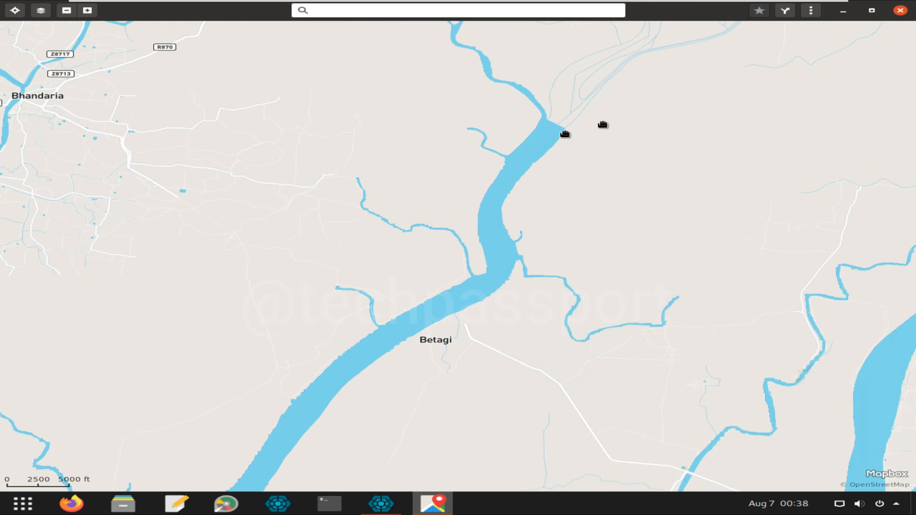
{"action": "left_click_drag", "start_coordinate": [603, 127], "coordinate": [291, 368]}
{"action": "scroll", "coordinate": [415, 336], "scroll_direction": "down", "scroll_amount": 1}
{"action": "left_click_drag", "start_coordinate": [689, 188], "coordinate": [751, 286]}
{"action": "left_click_drag", "start_coordinate": [38, 463], "coordinate": [513, 418]}
{"action": "left_click_drag", "start_coordinate": [212, 313], "coordinate": [668, 476]}
{"action": "left_click_drag", "start_coordinate": [577, 72], "coordinate": [508, 494]}
{"action": "scroll", "coordinate": [518, 342], "scroll_direction": "down", "scroll_amount": 3}
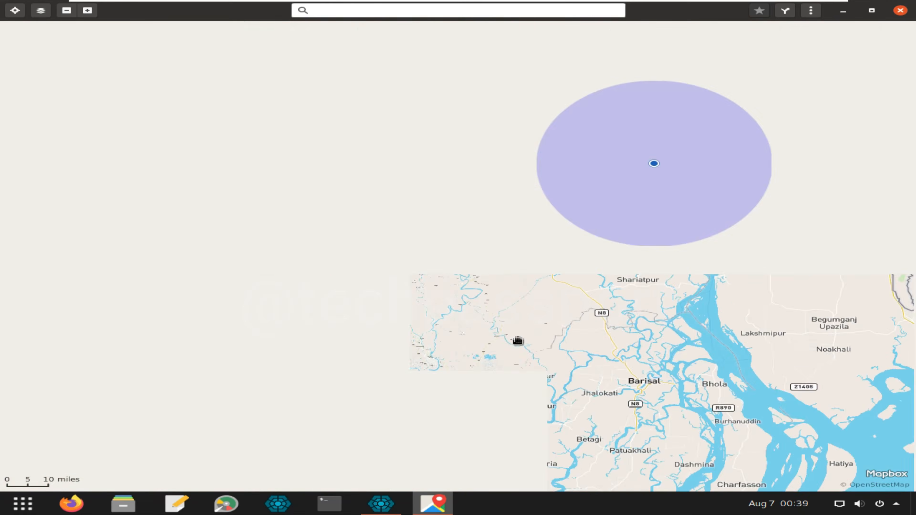
Step: Examine the map at street level around Outer By Pass Road and Road 6, and close Maps
{"action": "scroll", "coordinate": [378, 297], "scroll_direction": "up", "scroll_amount": 5}
{"action": "scroll", "coordinate": [380, 297], "scroll_direction": "up", "scroll_amount": 4}
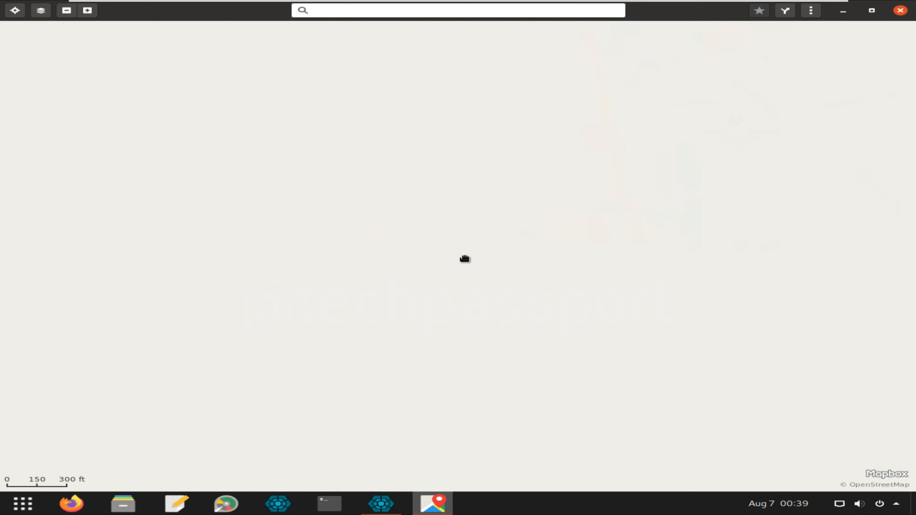
{"action": "scroll", "coordinate": [465, 259], "scroll_direction": "up", "scroll_amount": 1}
{"action": "left_click_drag", "start_coordinate": [218, 129], "coordinate": [521, 332]}
{"action": "scroll", "coordinate": [452, 343], "scroll_direction": "up", "scroll_amount": 1}
{"action": "left_click_drag", "start_coordinate": [440, 180], "coordinate": [405, 318]}
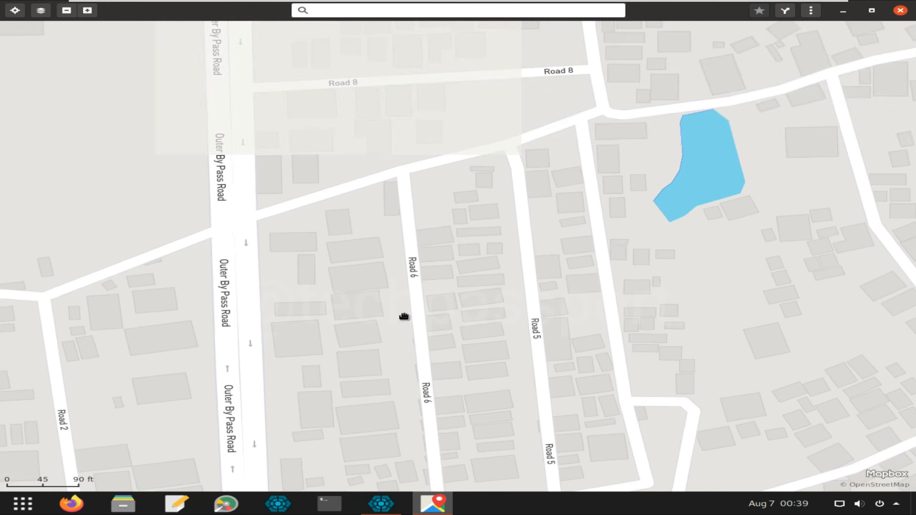
{"action": "scroll", "coordinate": [406, 317], "scroll_direction": "up", "scroll_amount": 1}
{"action": "left_click_drag", "start_coordinate": [409, 226], "coordinate": [398, 319]}
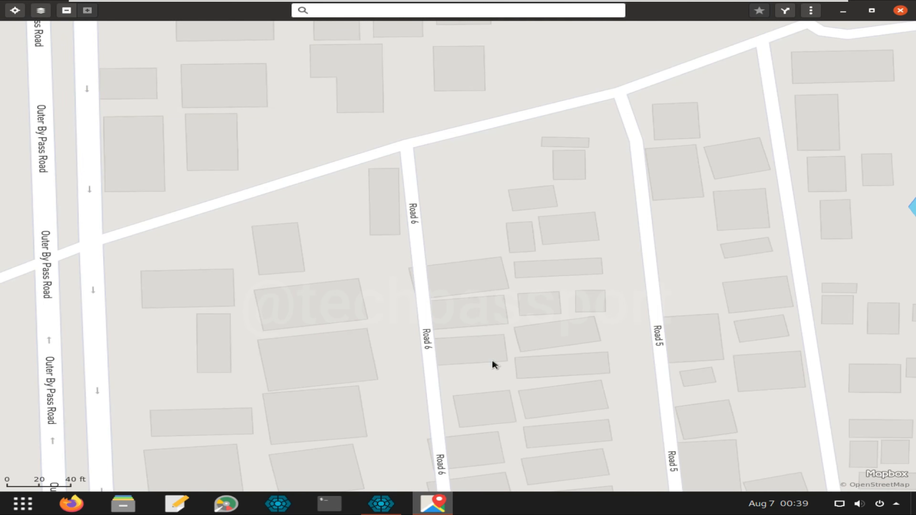
{"action": "key", "text": "alt+F4"}
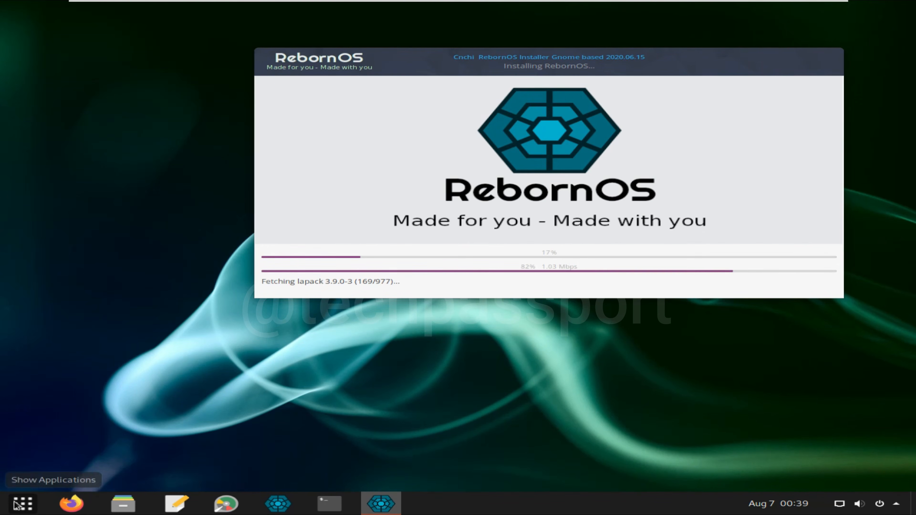
Step: Open Software Update from the applications overview and look through the list of available package upgrades
{"action": "left_click", "coordinate": [23, 503]}
{"action": "scroll", "coordinate": [500, 314], "scroll_direction": "down", "scroll_amount": 1}
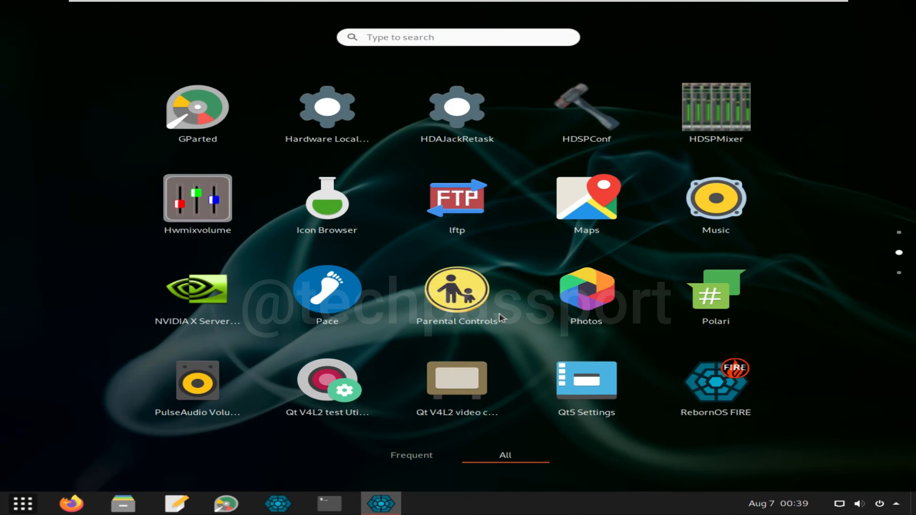
{"action": "scroll", "coordinate": [500, 313], "scroll_direction": "down", "scroll_amount": 1}
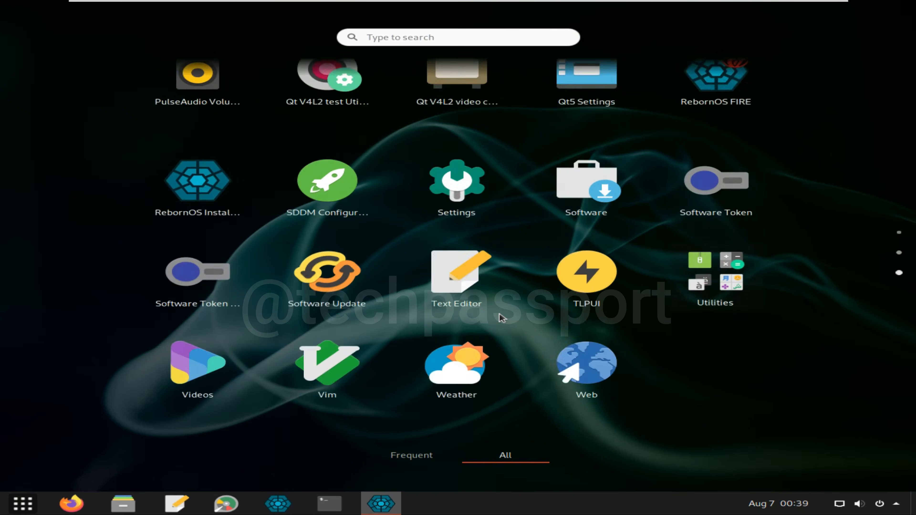
{"action": "left_click", "coordinate": [329, 217]}
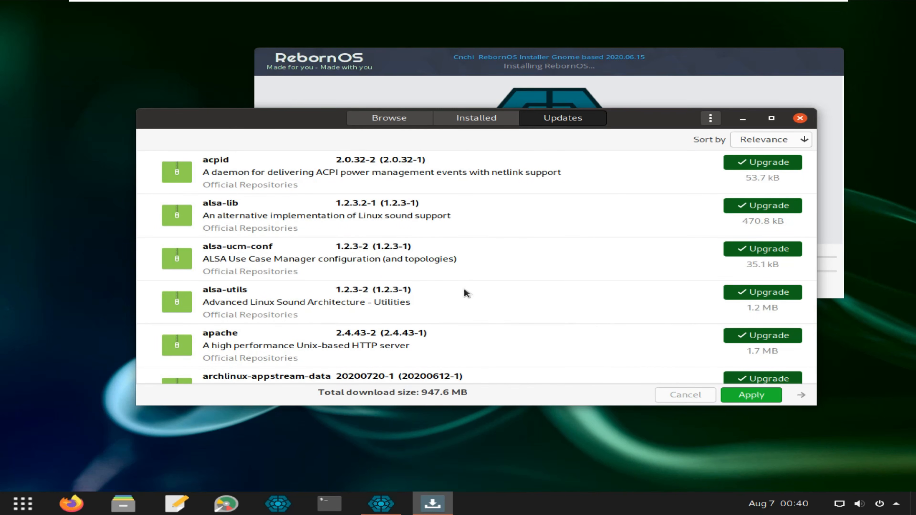
{"action": "scroll", "coordinate": [464, 289], "scroll_direction": "down", "scroll_amount": 10}
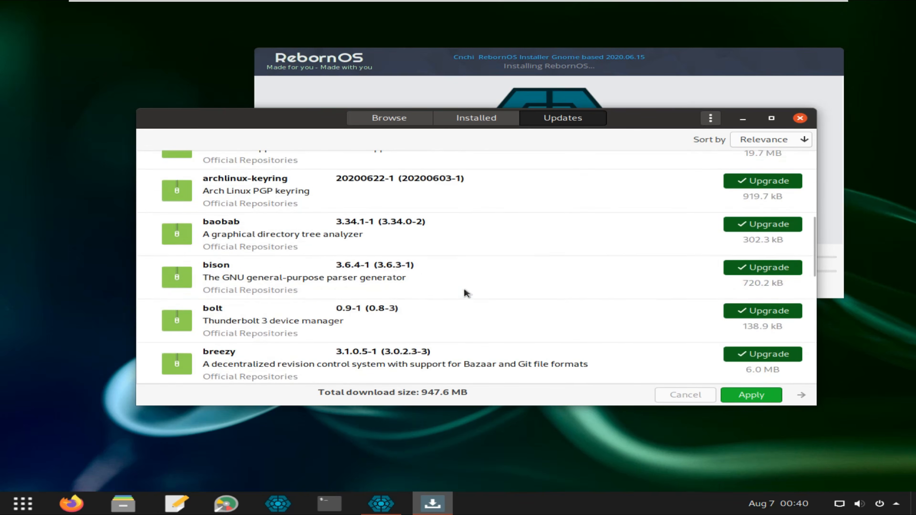
{"action": "scroll", "coordinate": [466, 293], "scroll_direction": "down", "scroll_amount": 15}
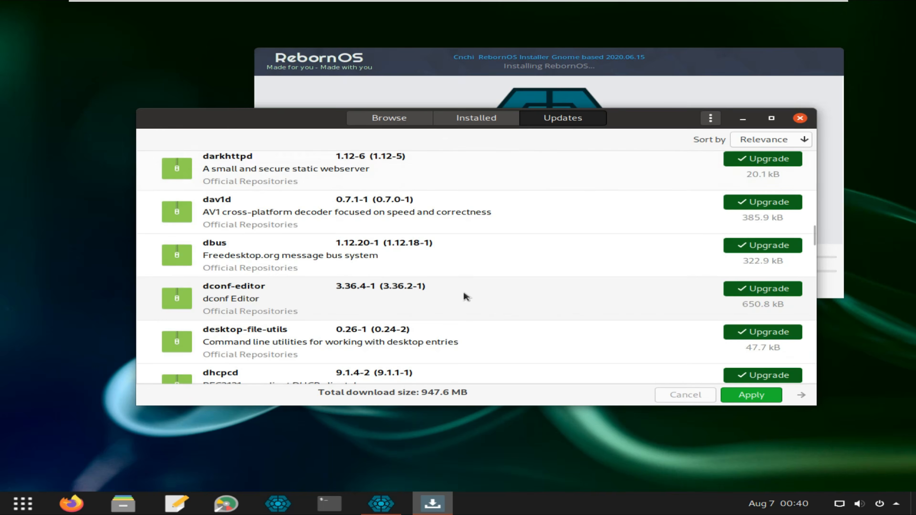
{"action": "scroll", "coordinate": [465, 299], "scroll_direction": "down", "scroll_amount": 15}
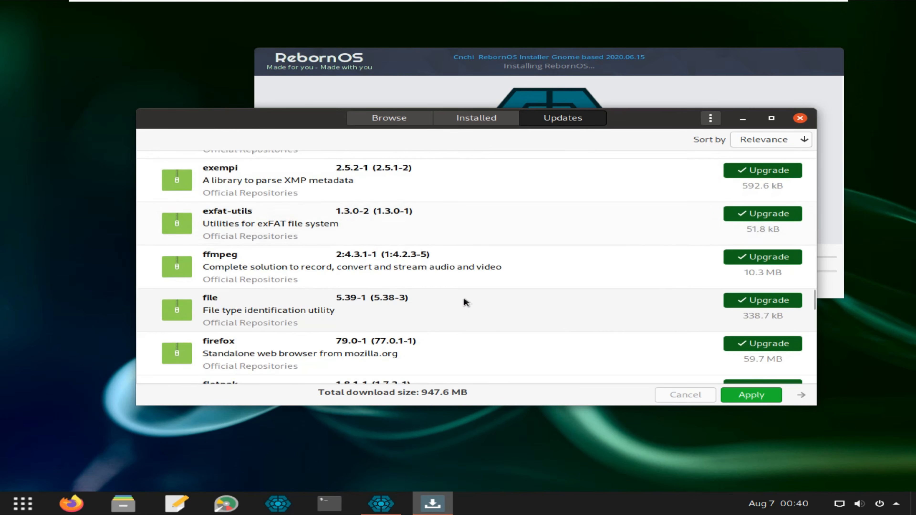
Step: Expand the live session's power options and try to suspend the system
{"action": "left_click", "coordinate": [881, 507]}
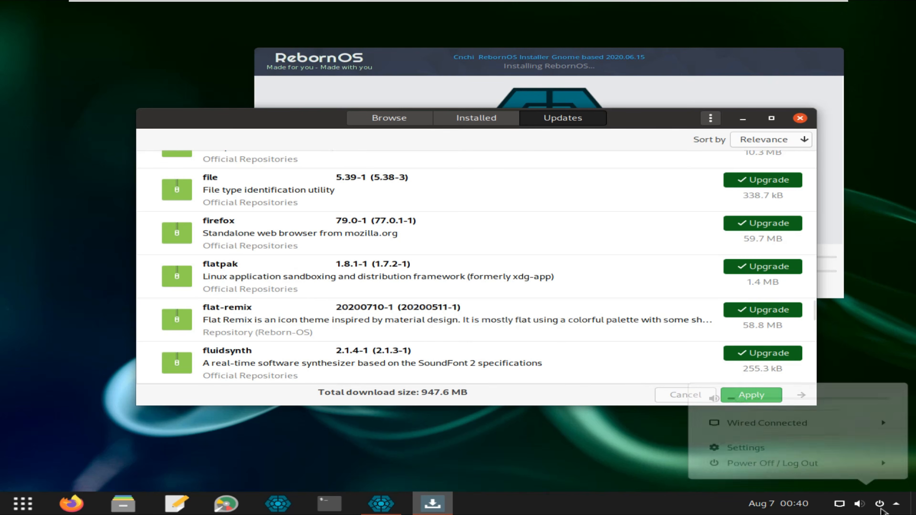
{"action": "left_click", "coordinate": [829, 467]}
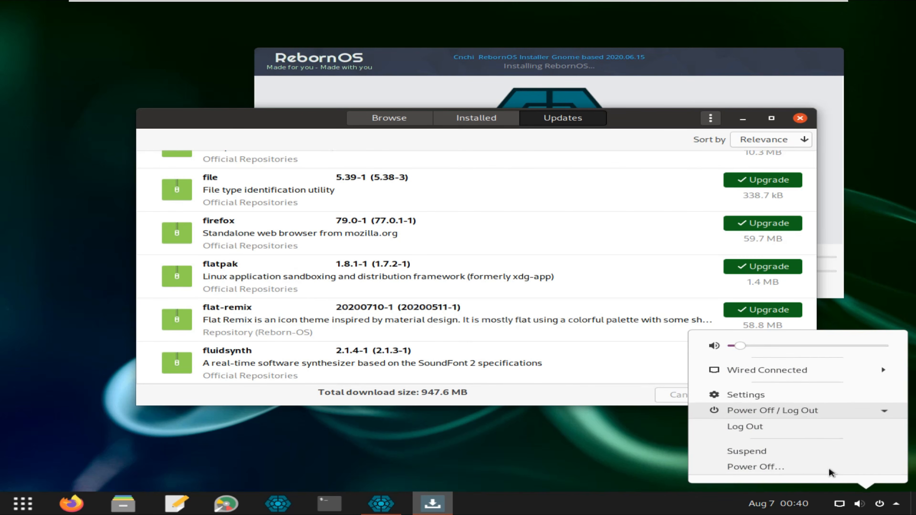
{"action": "left_click", "coordinate": [779, 457]}
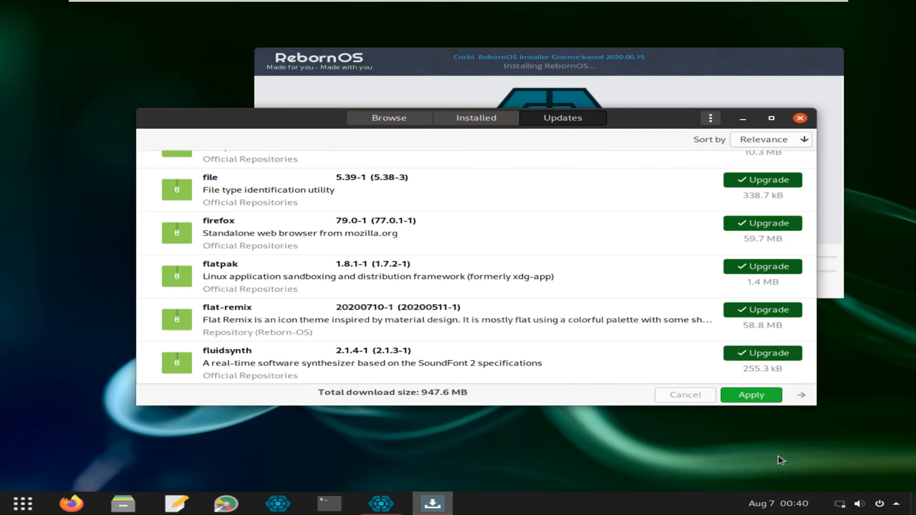
{"action": "left_click", "coordinate": [880, 504]}
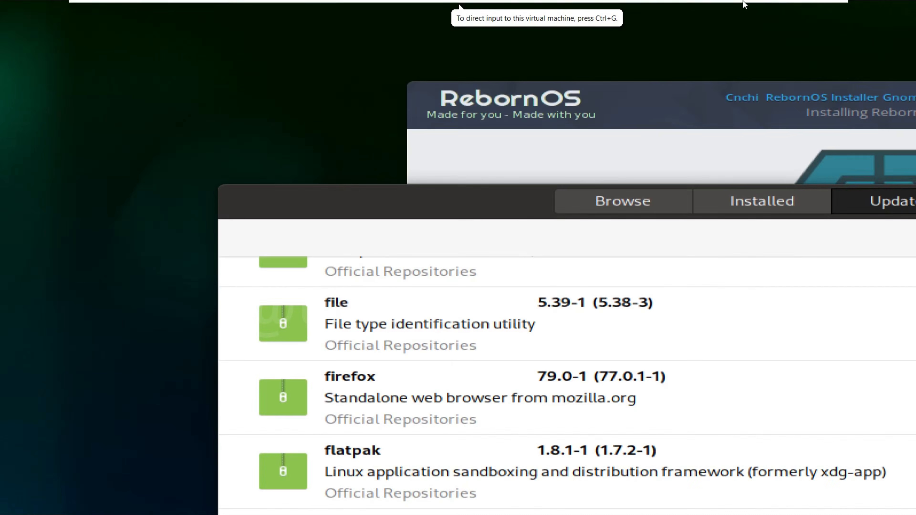
Step: Close the RebornOS virtual machine by powering it off, and exit VMware's full-screen mode
{"action": "mouse_move", "coordinate": [745, 5]}
{"action": "left_click", "coordinate": [580, 10]}
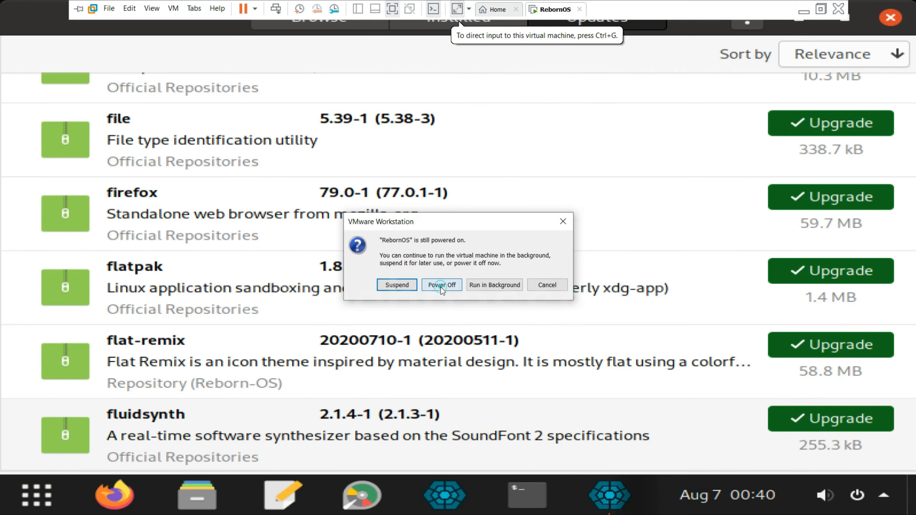
{"action": "left_click", "coordinate": [442, 285]}
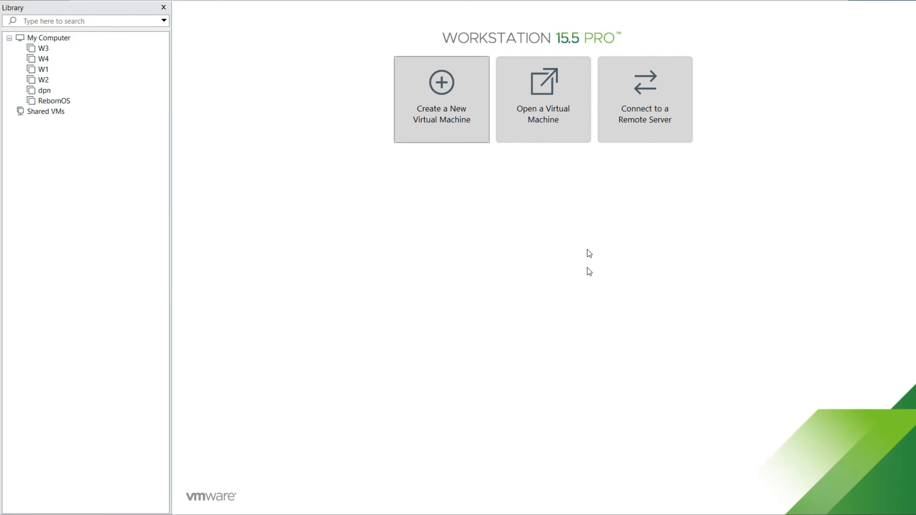
{"action": "mouse_move", "coordinate": [561, 1]}
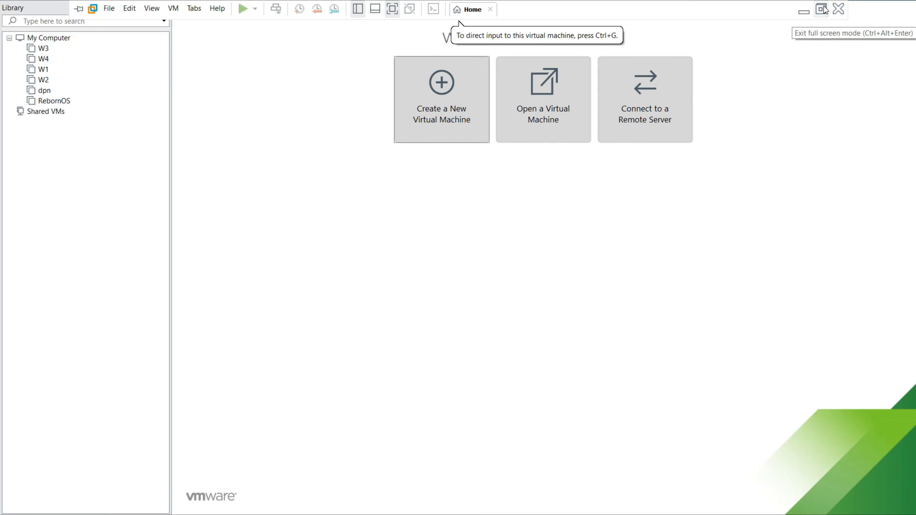
{"action": "left_click", "coordinate": [839, 10]}
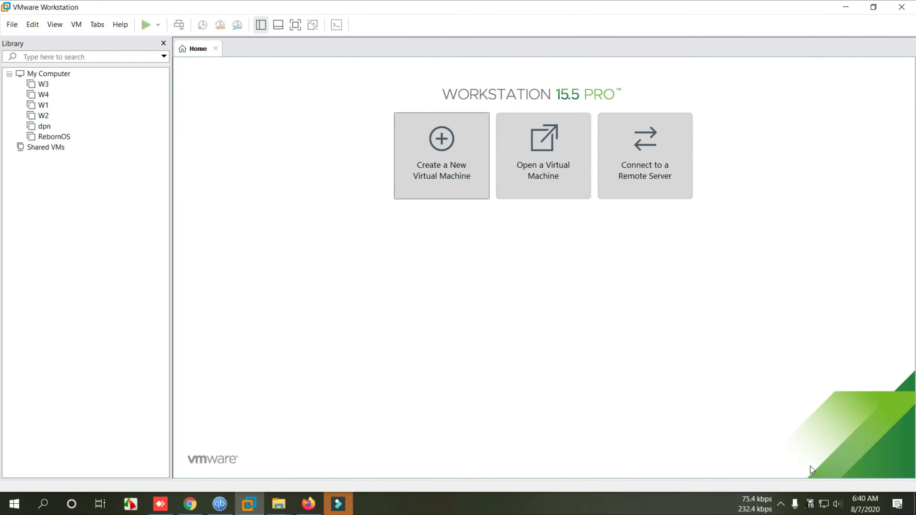
{"action": "left_click", "coordinate": [781, 504]}
{"action": "left_click", "coordinate": [810, 483]}
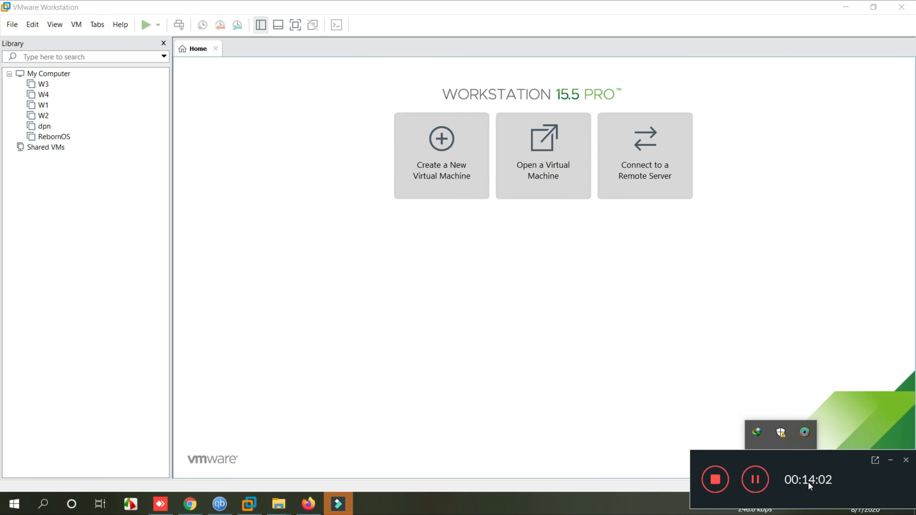